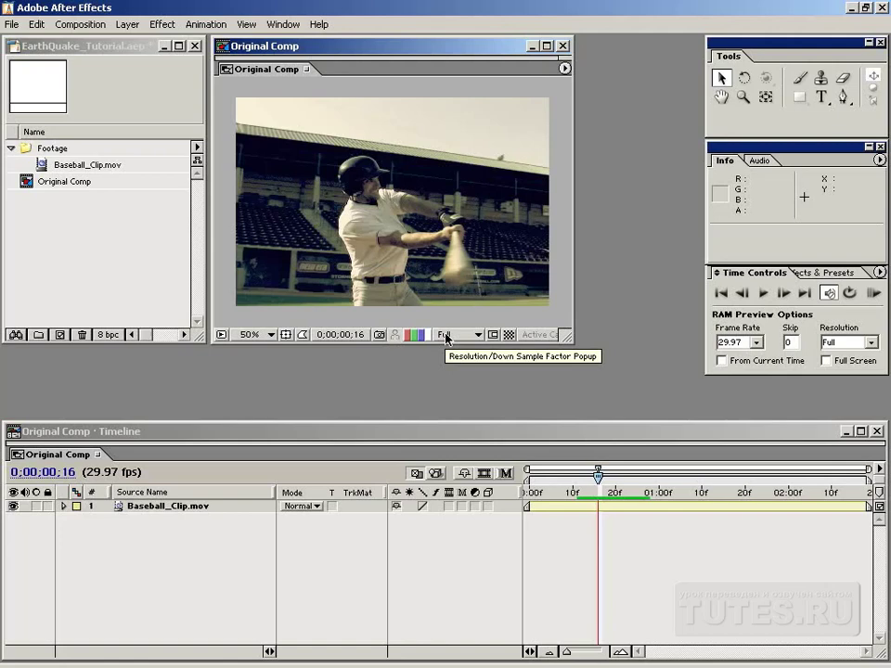
# Step: Expand Baseball_Clip.mov's Transform properties and set a Position keyframe at frame 14
pyautogui.moveTo(603, 478)
pyautogui.mouseDown()
pyautogui.moveTo(652, 497)
pyautogui.moveTo(528, 513)
pyautogui.moveTo(741, 509)
pyautogui.moveTo(625, 512)
pyautogui.moveTo(656, 503)
pyautogui.moveTo(734, 510)
pyautogui.moveTo(551, 500)
pyautogui.moveTo(603, 483)
pyautogui.moveTo(589, 475)
pyautogui.moveTo(713, 475)
pyautogui.moveTo(612, 485)
pyautogui.moveTo(663, 482)
pyautogui.moveTo(687, 493)
pyautogui.moveTo(583, 499)
pyautogui.moveTo(607, 492)
pyautogui.moveTo(590, 489)
pyautogui.mouseUp()
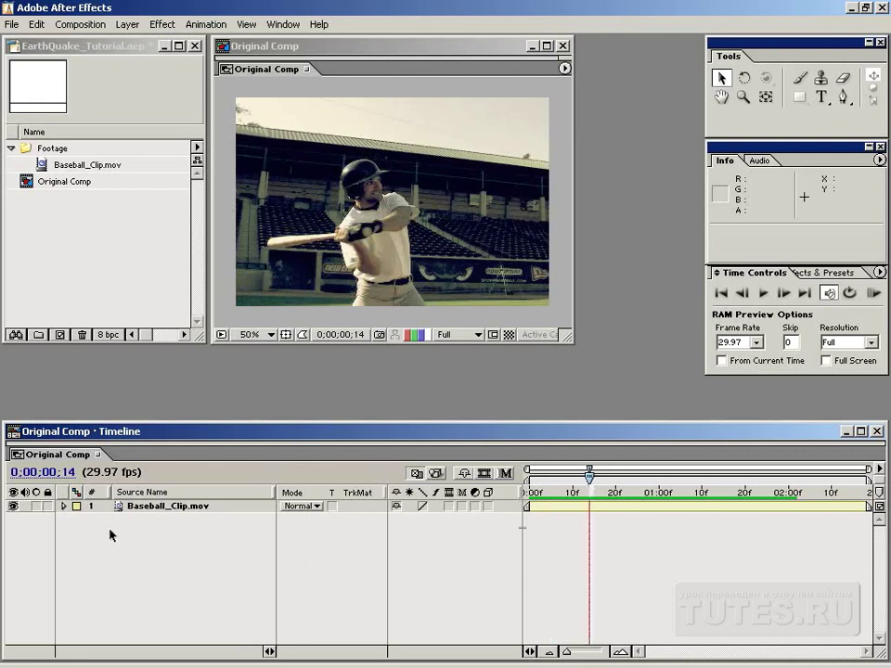
pyautogui.click(63, 507)
pyautogui.click(77, 520)
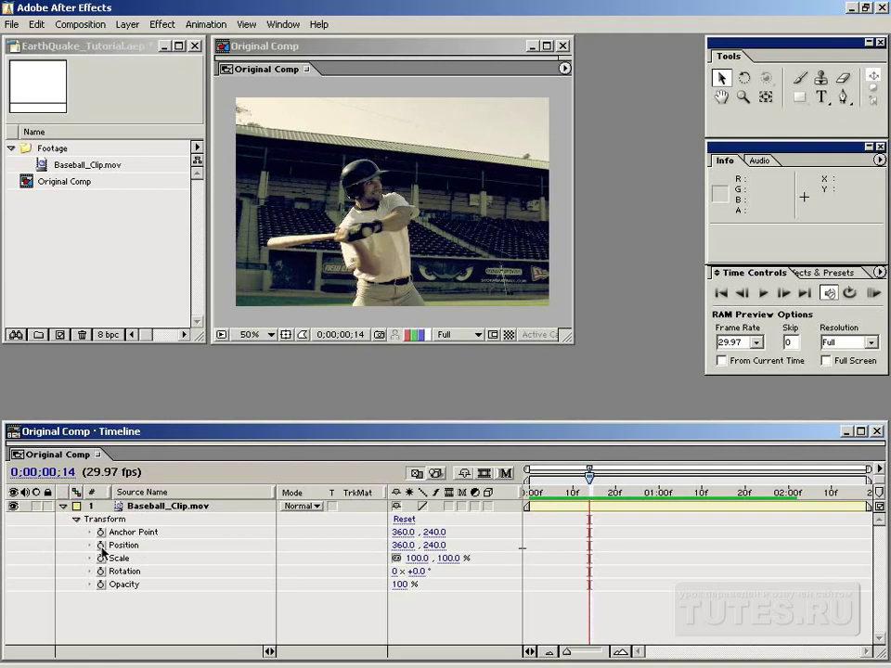
pyautogui.click(101, 545)
# Step: Add a second Position keyframe at 0;00;01;00, both at 360.0, 240.0, and scrub between them
pyautogui.moveTo(589, 486); pyautogui.dragTo(669, 482)
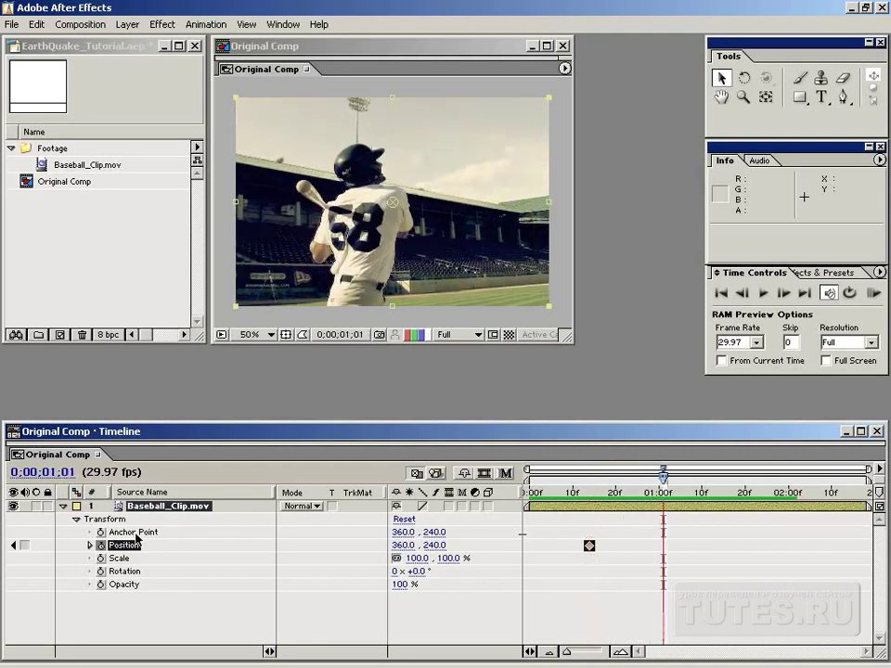
pyautogui.click(26, 546)
pyautogui.click(650, 497)
pyautogui.moveTo(651, 496); pyautogui.dragTo(588, 502)
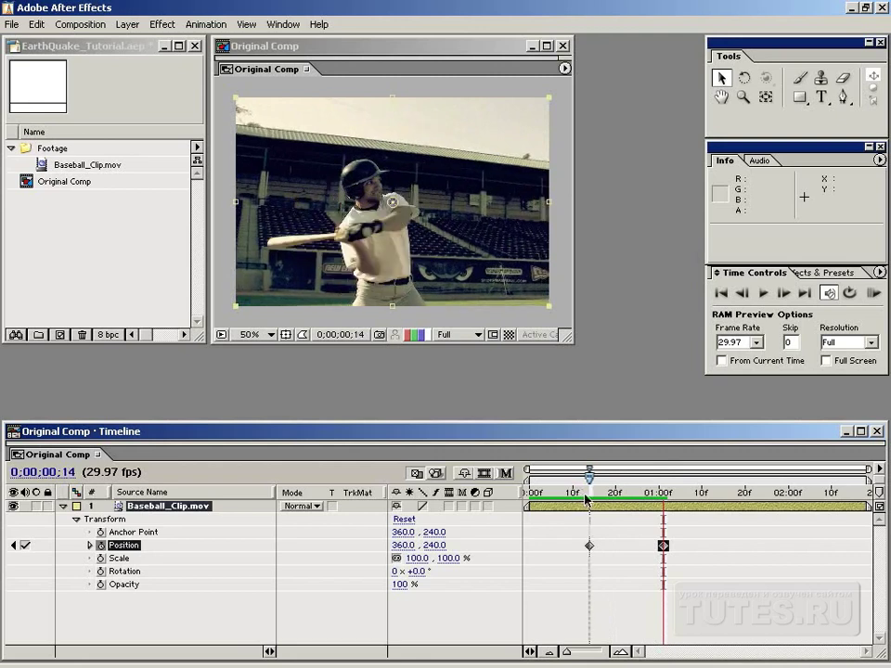
pyautogui.click(655, 592)
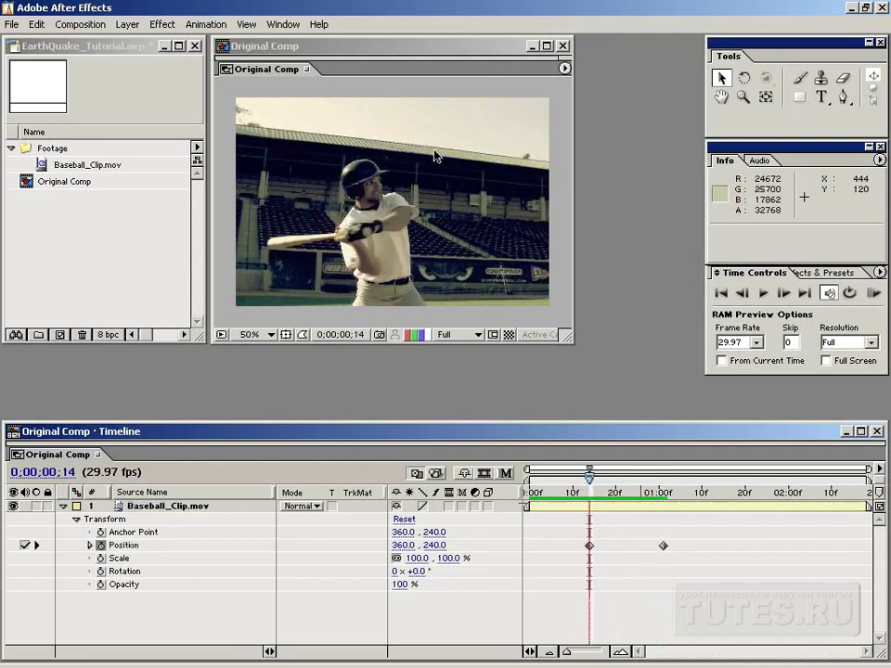
pyautogui.click(286, 24)
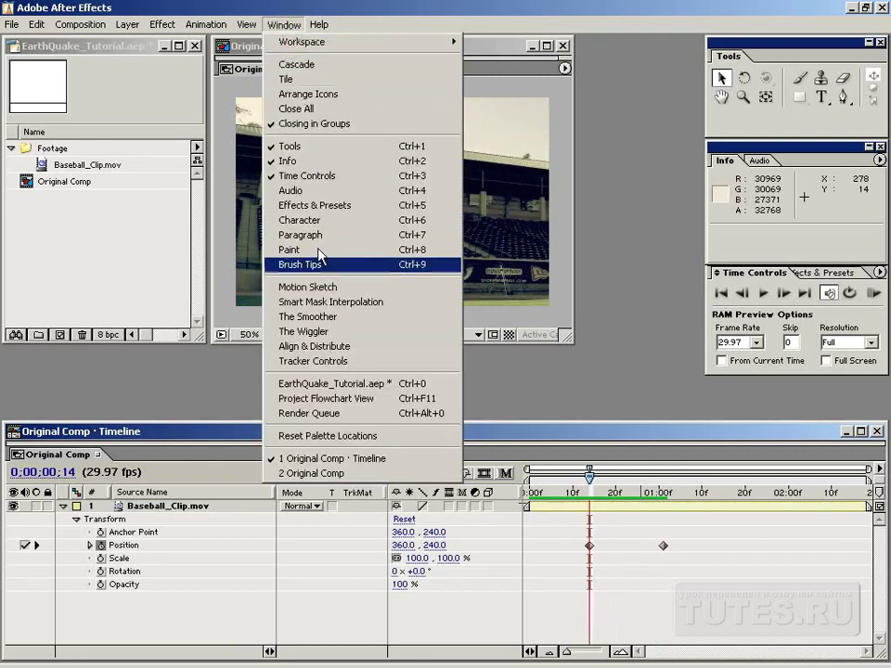
# Step: Dock The Wiggler palette over the project panel and marquee-select both Position keyframes
pyautogui.click(376, 332)
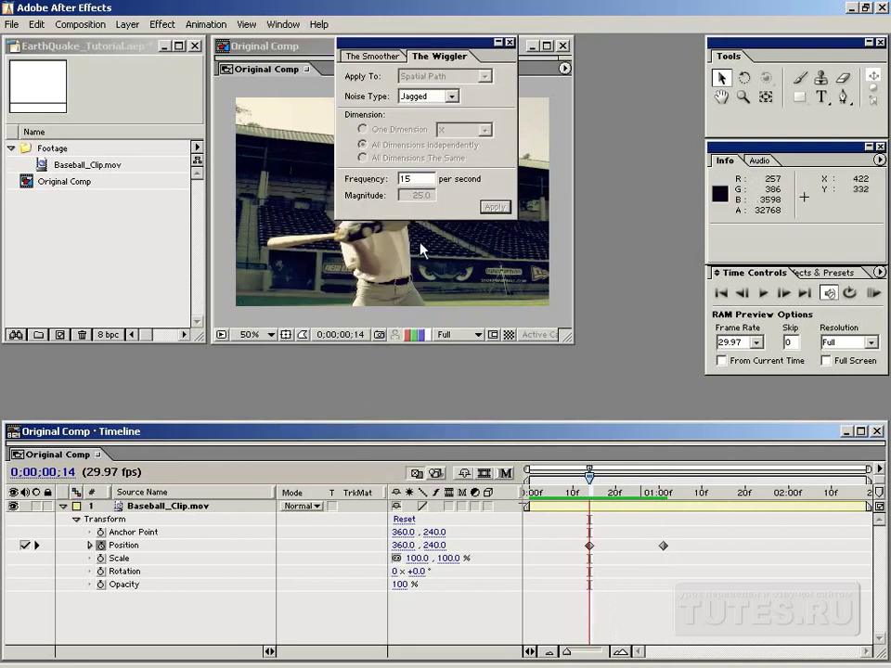
pyautogui.moveTo(353, 41)
pyautogui.mouseDown()
pyautogui.moveTo(160, 132)
pyautogui.moveTo(160, 174)
pyautogui.mouseUp()
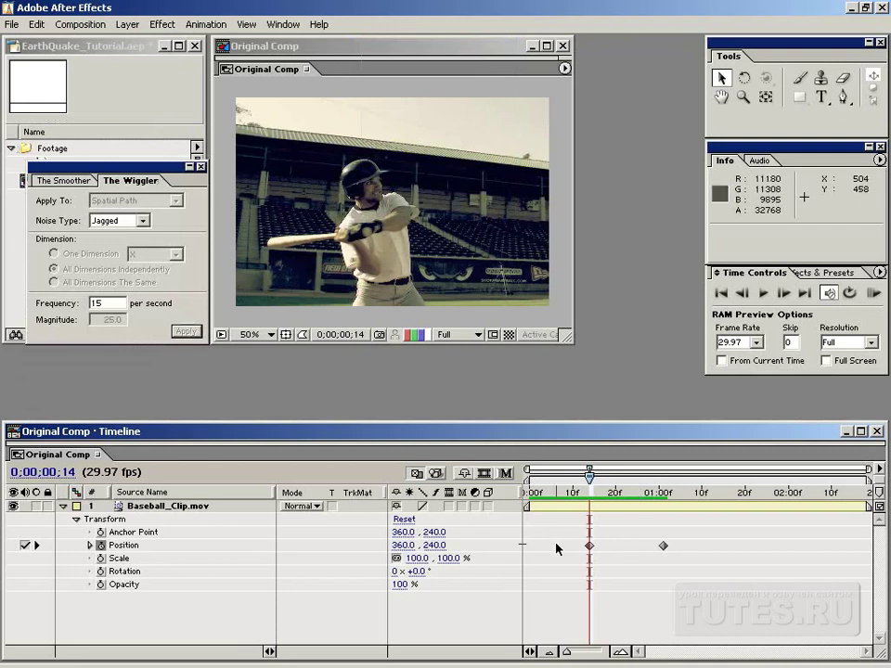
pyautogui.moveTo(590, 492); pyautogui.dragTo(588, 493)
pyautogui.moveTo(557, 545); pyautogui.dragTo(591, 546)
pyautogui.moveTo(693, 555); pyautogui.dragTo(694, 555)
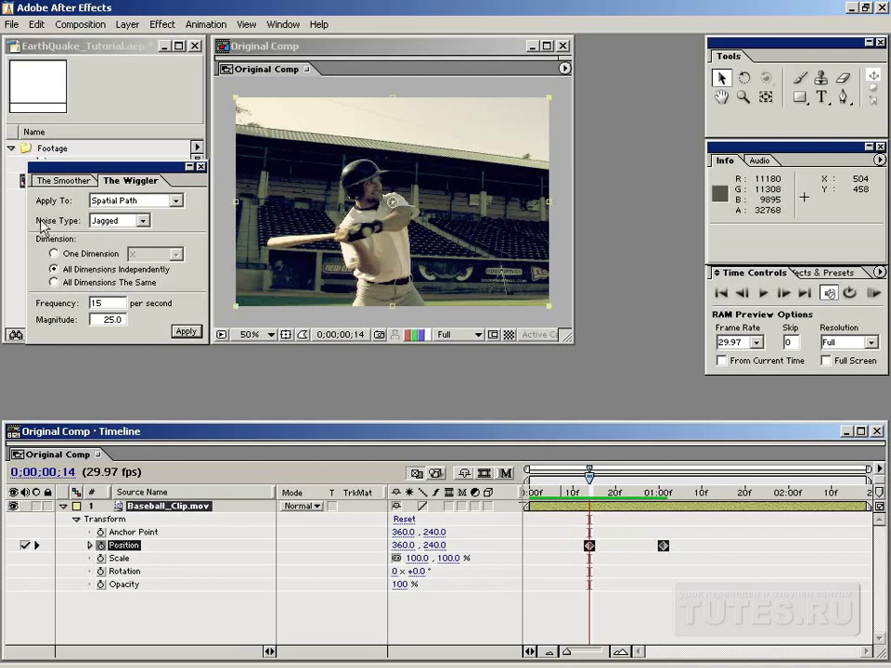
pyautogui.click(124, 221)
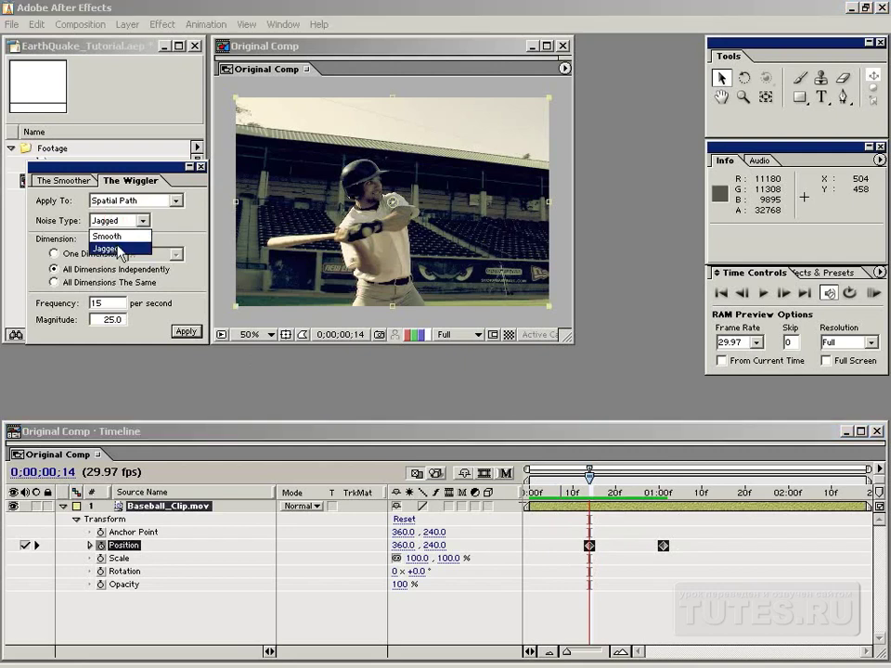
pyautogui.click(119, 249)
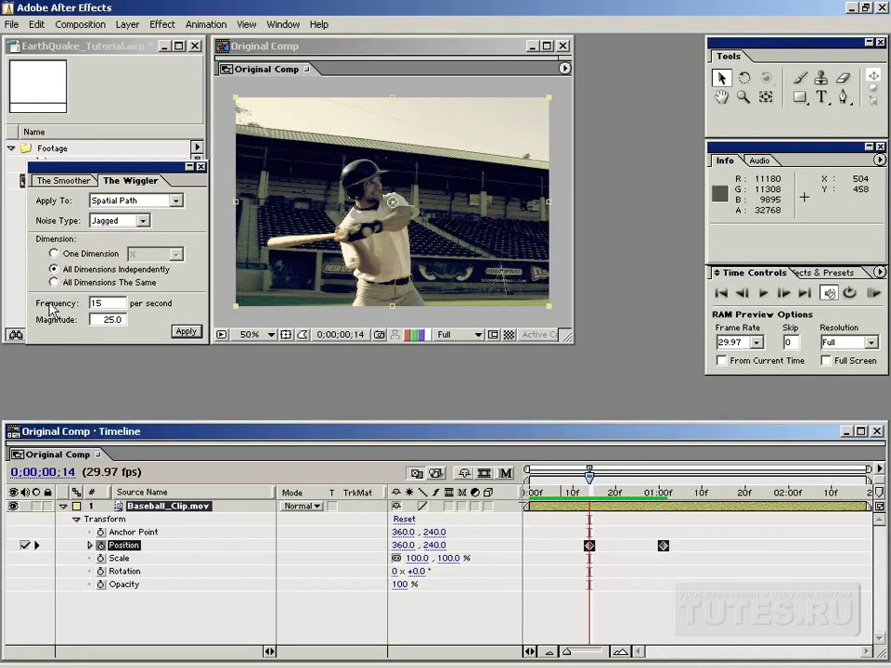
pyautogui.press('Tab')
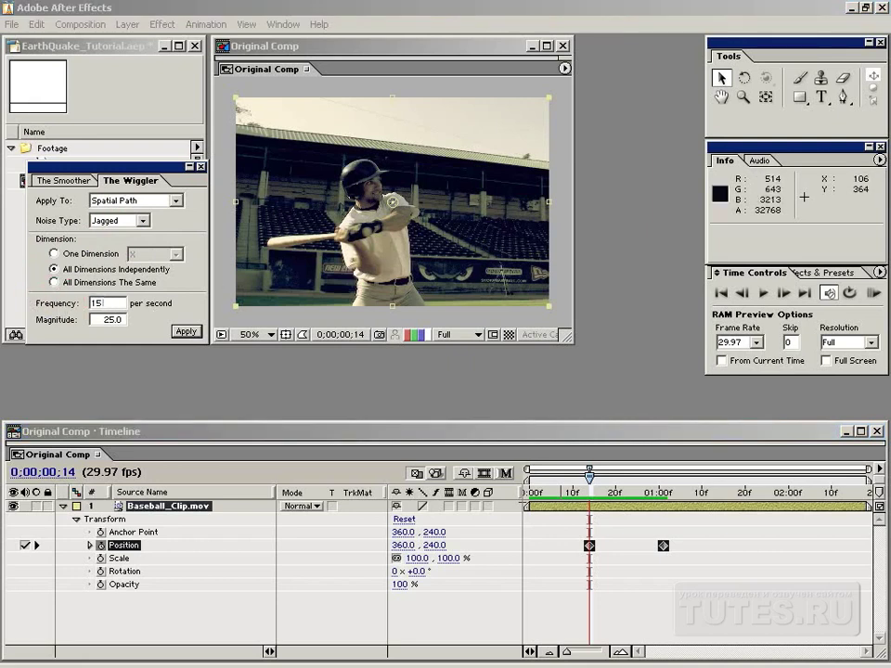
pyautogui.click(92, 321)
pyautogui.write('2')
pyautogui.press('Tab')
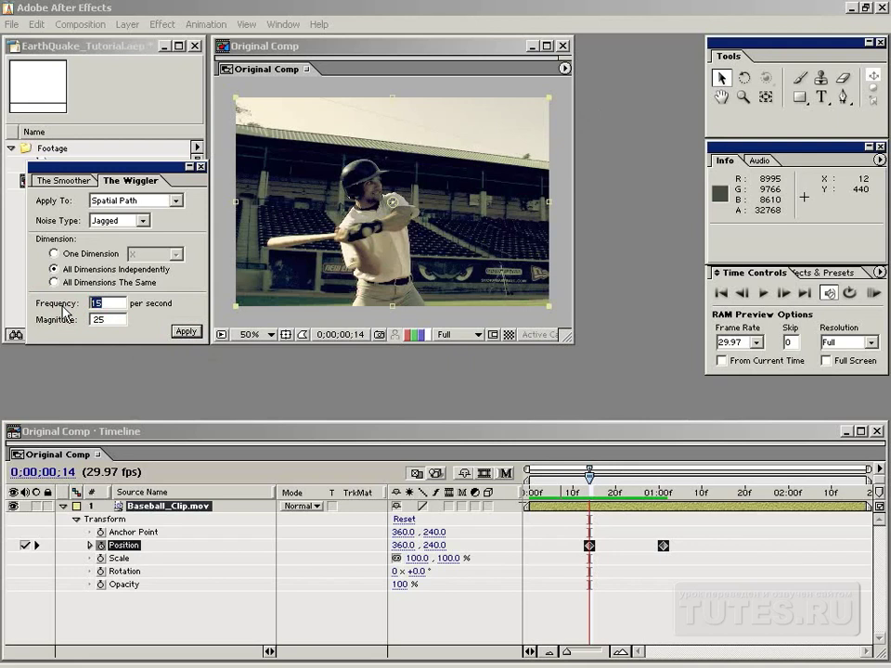
pyautogui.click(66, 320)
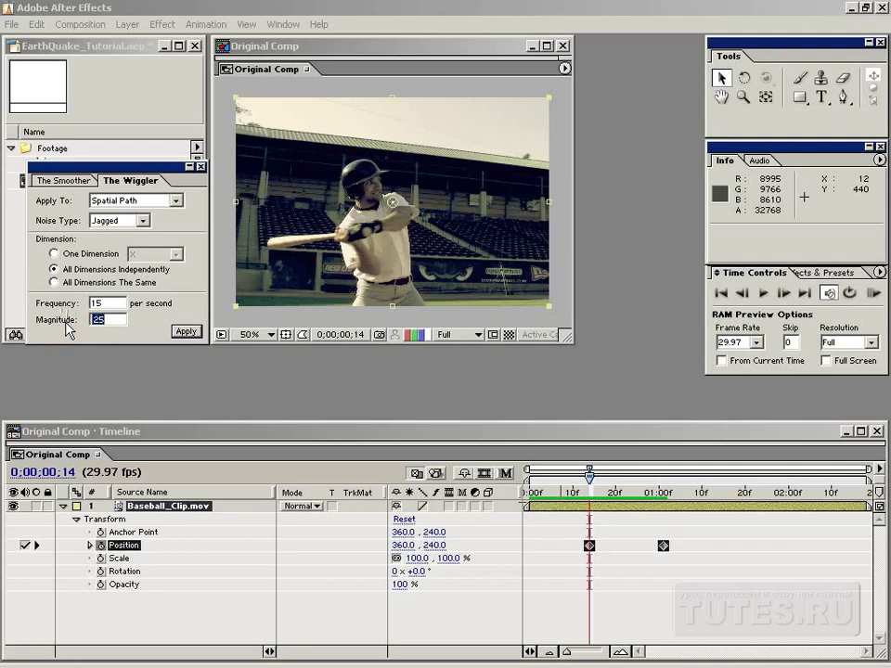
pyautogui.moveTo(555, 541); pyautogui.dragTo(702, 554)
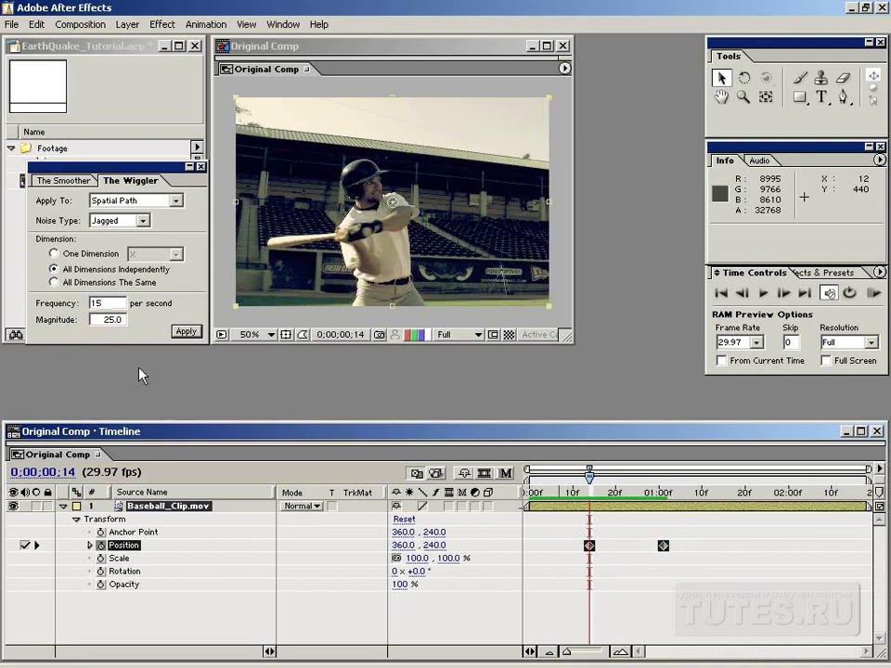
# Step: Reselect both Position keyframes and apply The Wiggler, filling frame 14 to one second with jagged keys
pyautogui.click(185, 333)
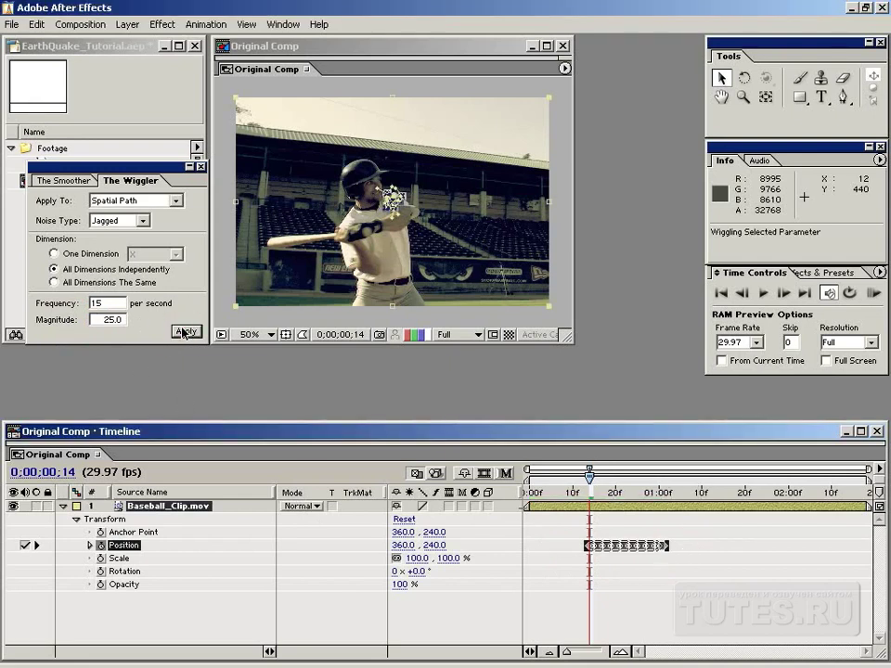
pyautogui.hotkey('ctrl', 'z')
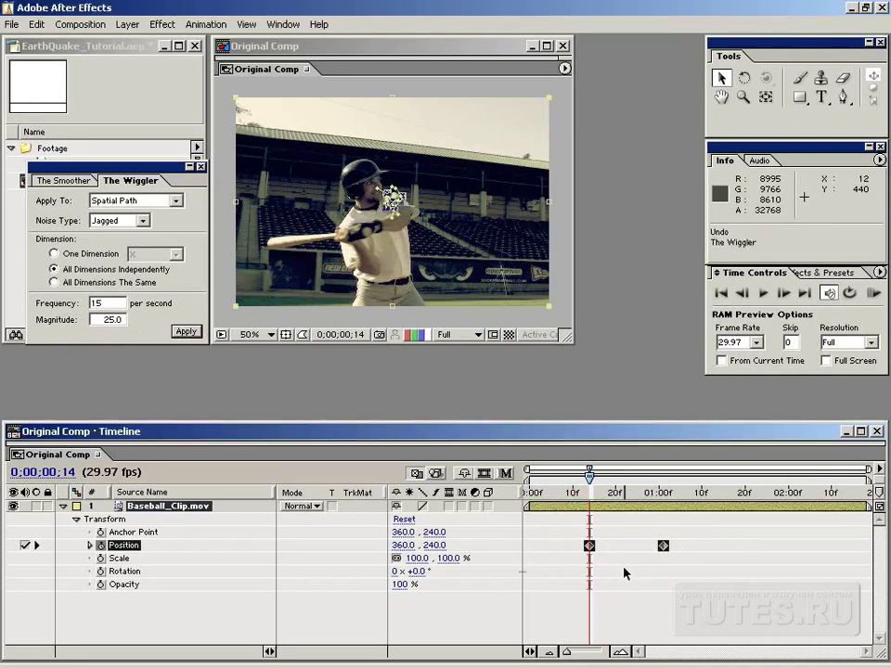
pyautogui.click(574, 557)
pyautogui.click(663, 546)
pyautogui.moveTo(556, 536); pyautogui.dragTo(689, 579)
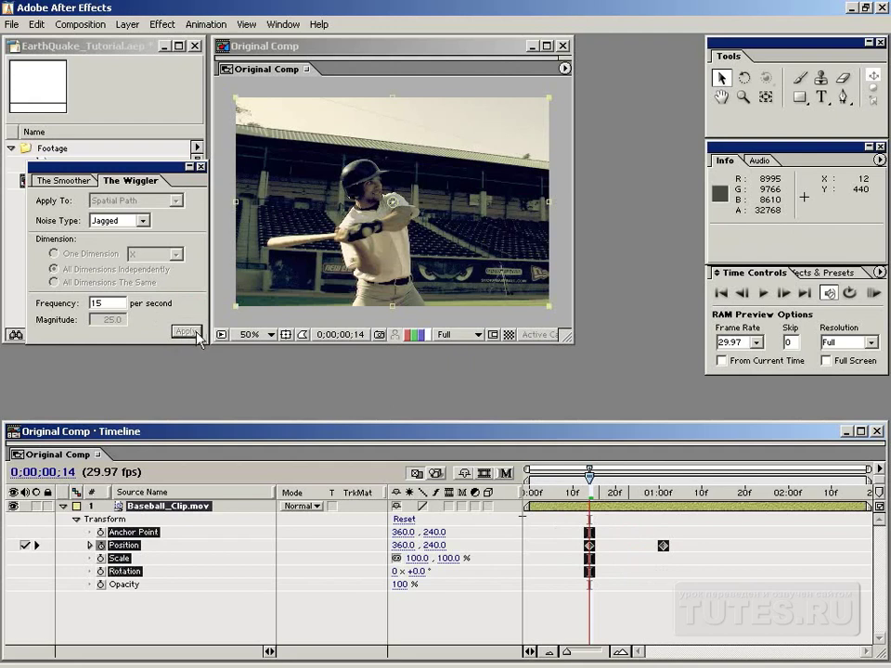
pyautogui.click(560, 544)
pyautogui.moveTo(559, 543); pyautogui.dragTo(709, 554)
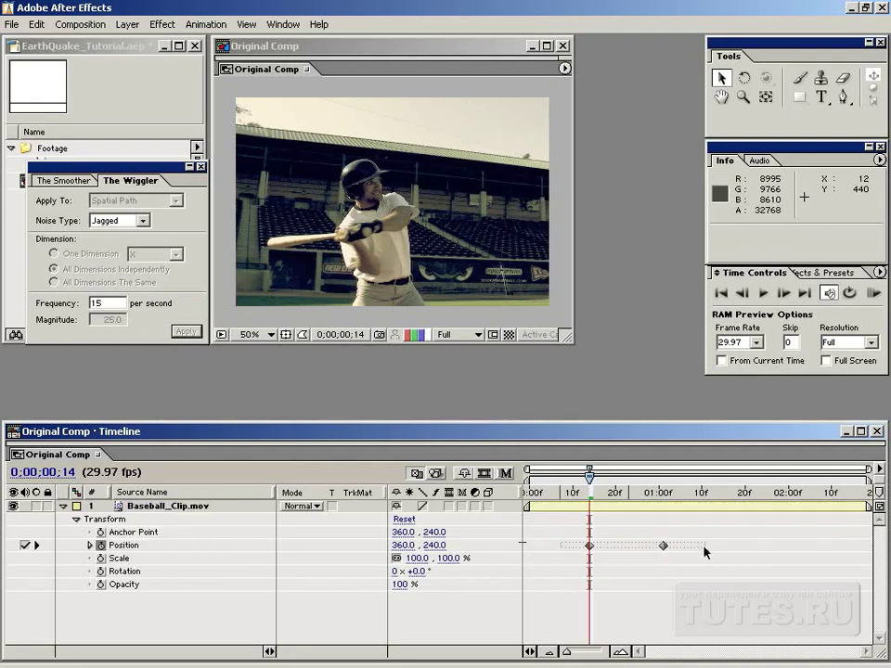
pyautogui.click(561, 557)
pyautogui.moveTo(526, 541)
pyautogui.mouseDown()
pyautogui.moveTo(676, 550)
pyautogui.moveTo(623, 558)
pyautogui.mouseUp()
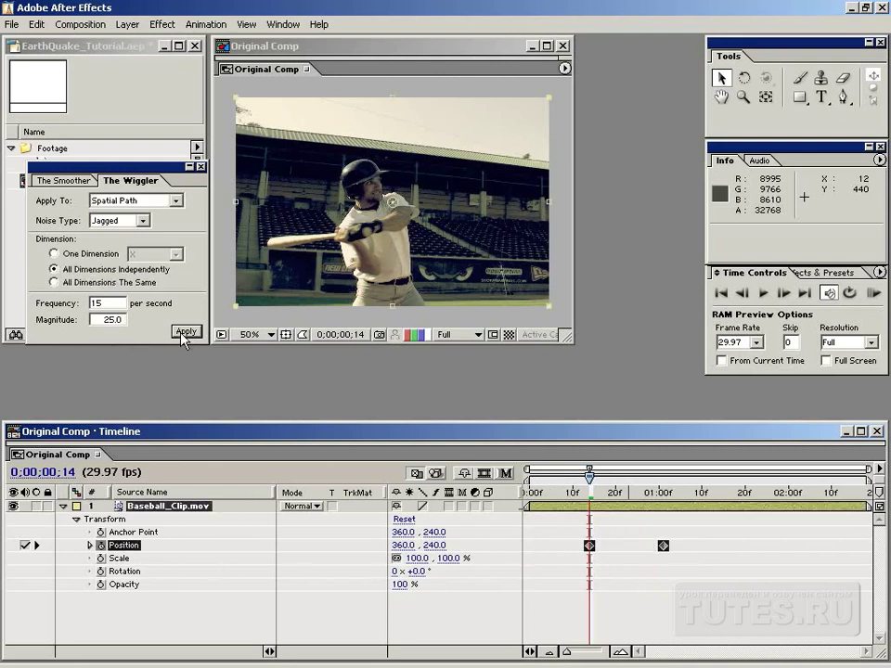
pyautogui.click(186, 333)
pyautogui.click(651, 583)
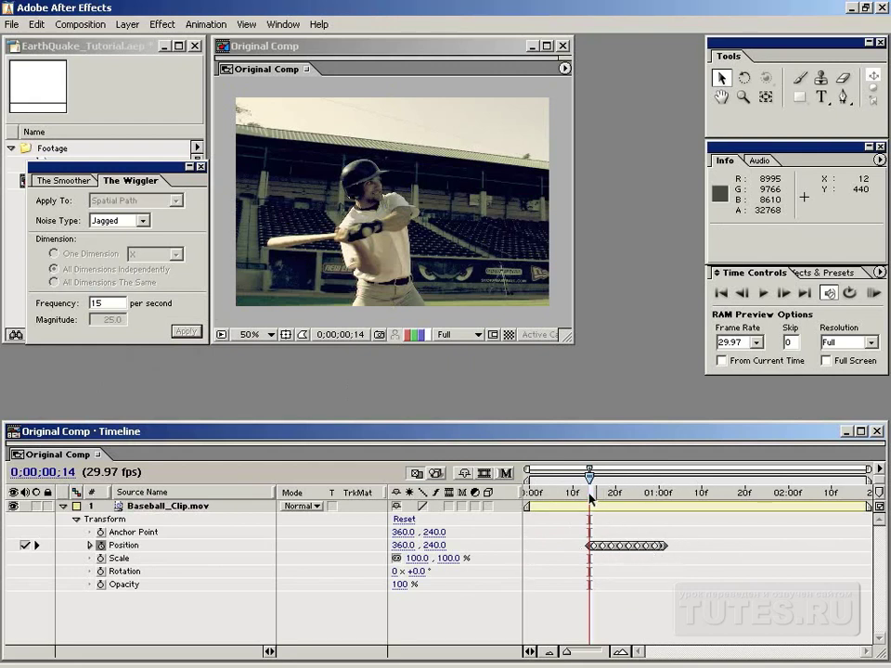
# Step: Preview the wiggle and scrub the jagged Position keys up to the last one, just past one second
pyautogui.click(874, 295)
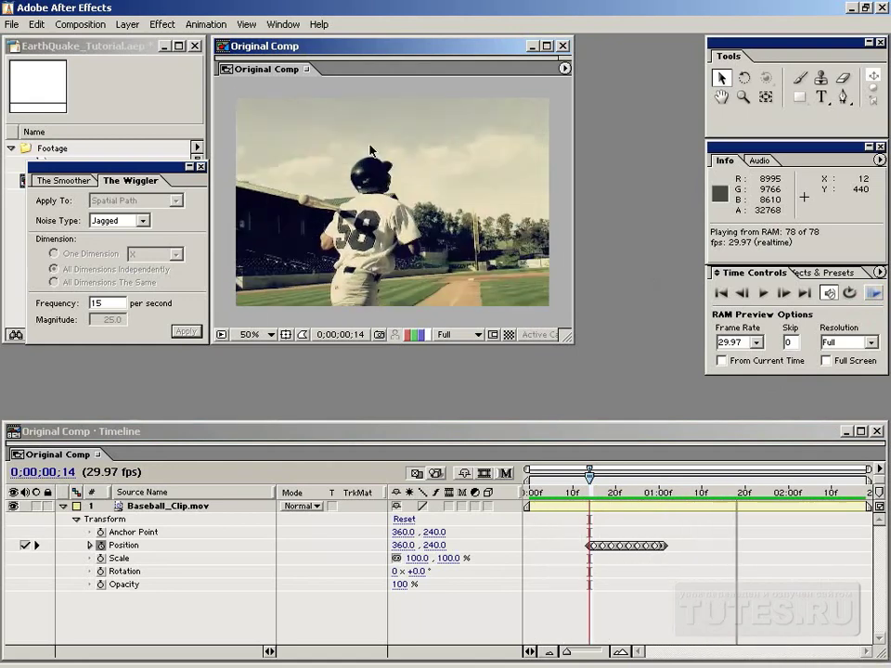
pyautogui.moveTo(576, 481); pyautogui.dragTo(646, 483)
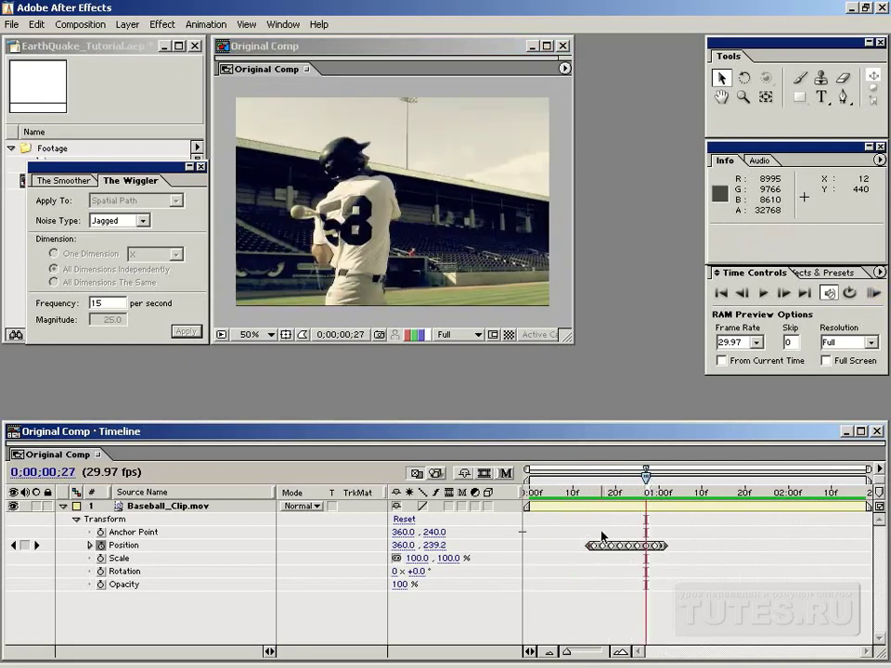
pyautogui.click(619, 653)
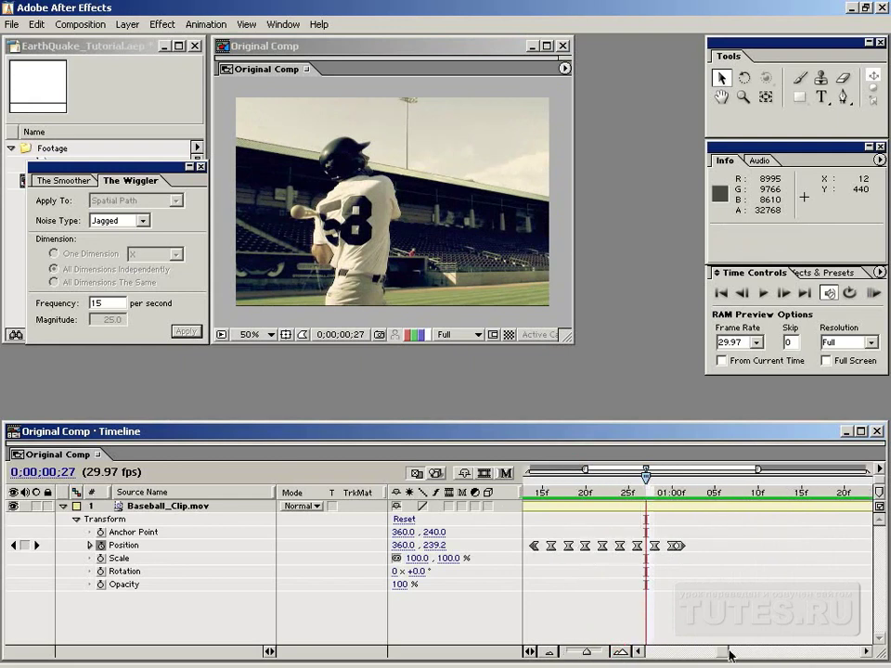
pyautogui.moveTo(718, 655); pyautogui.dragTo(713, 655)
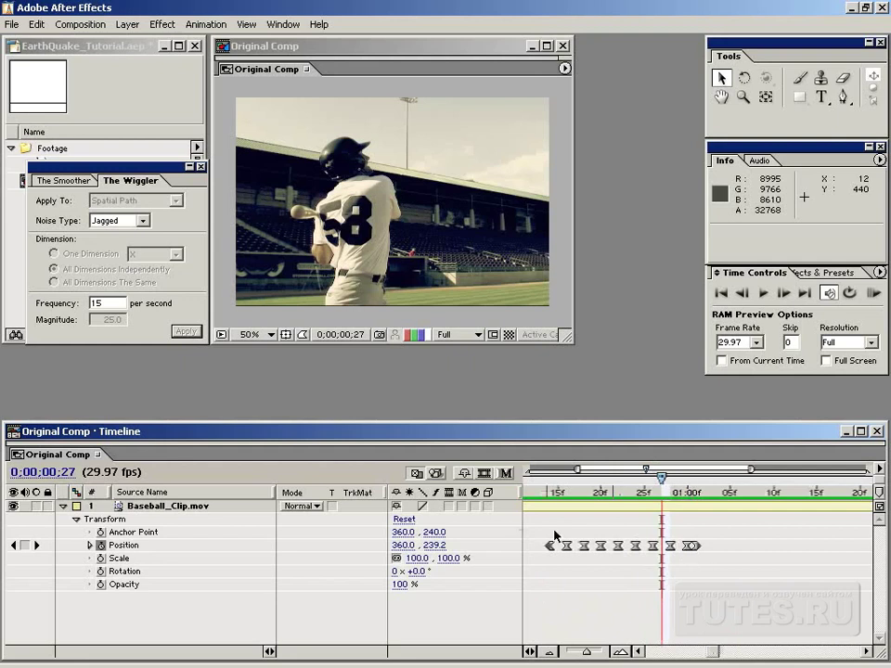
pyautogui.click(703, 547)
pyautogui.click(705, 566)
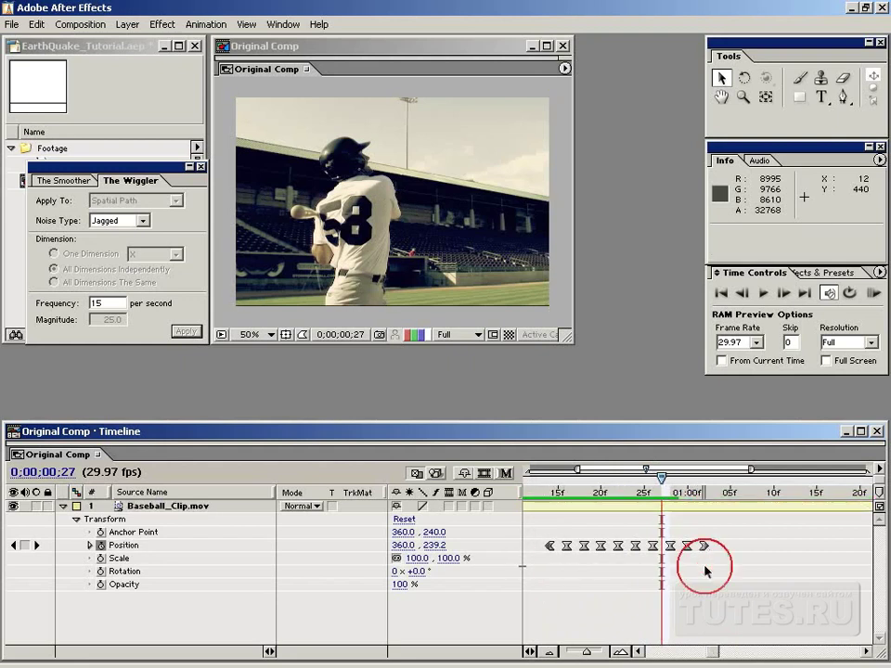
pyautogui.moveTo(693, 493)
pyautogui.mouseDown()
pyautogui.moveTo(683, 499)
pyautogui.moveTo(713, 494)
pyautogui.mouseUp()
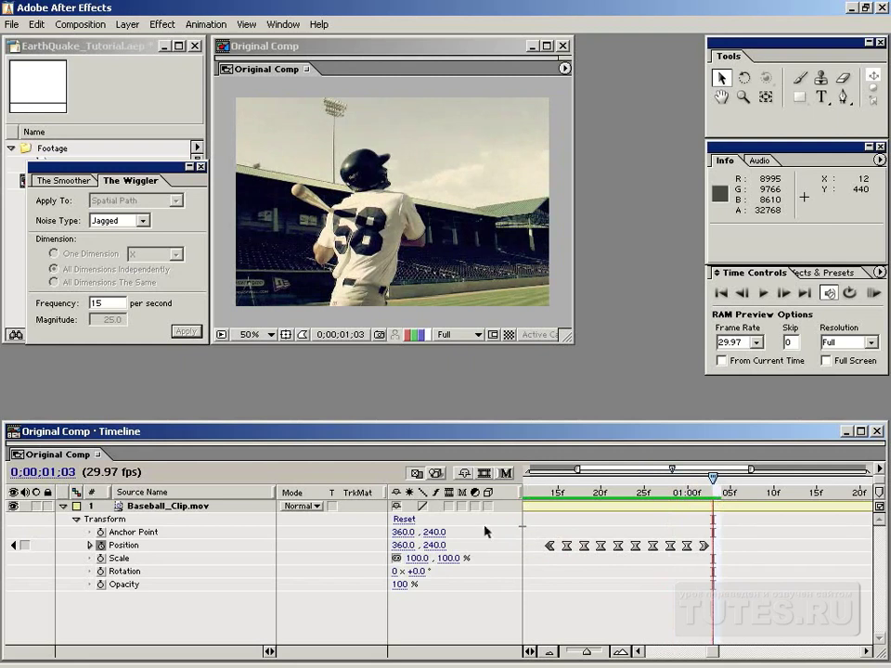
# Step: Turn on motion blur for the Baseball_Clip layer and the composition, checking frames 20 and 14
pyautogui.click(533, 508)
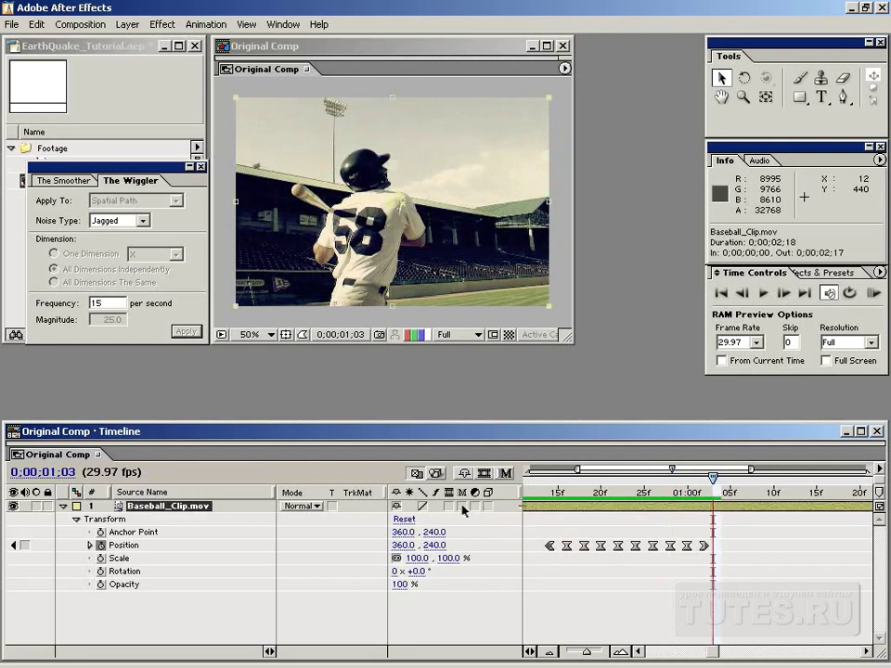
pyautogui.click(462, 507)
pyautogui.click(506, 473)
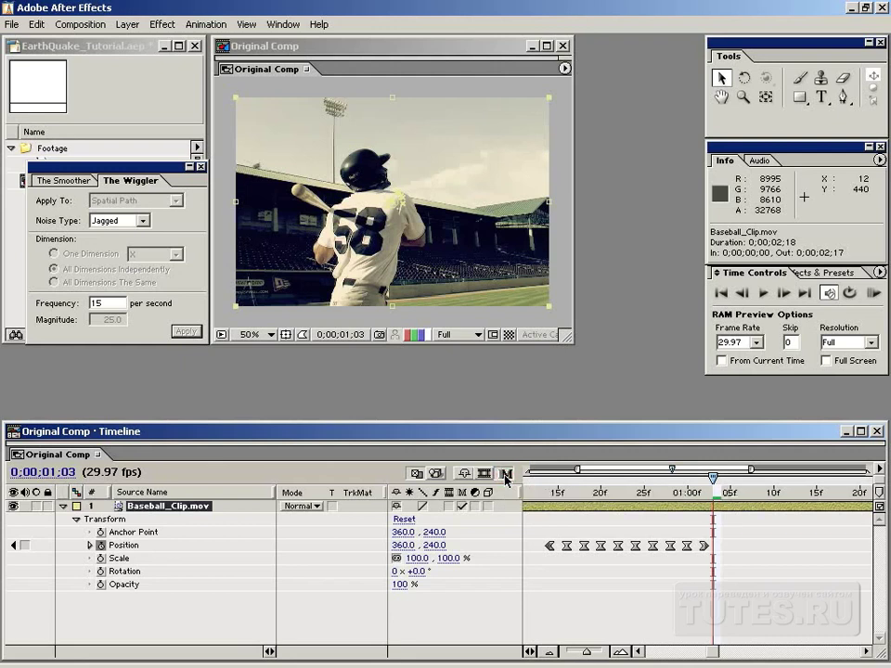
pyautogui.click(600, 492)
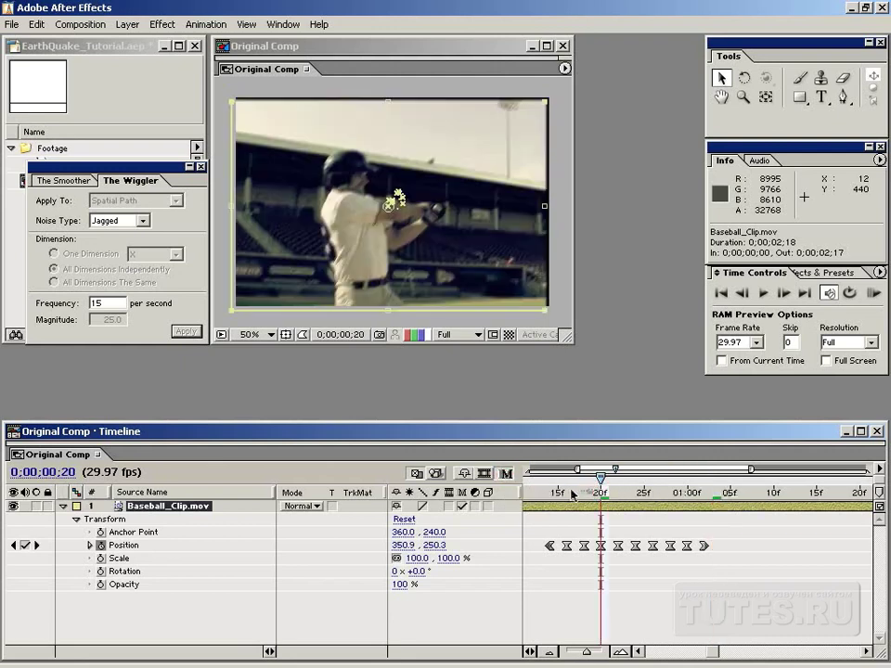
pyautogui.click(554, 555)
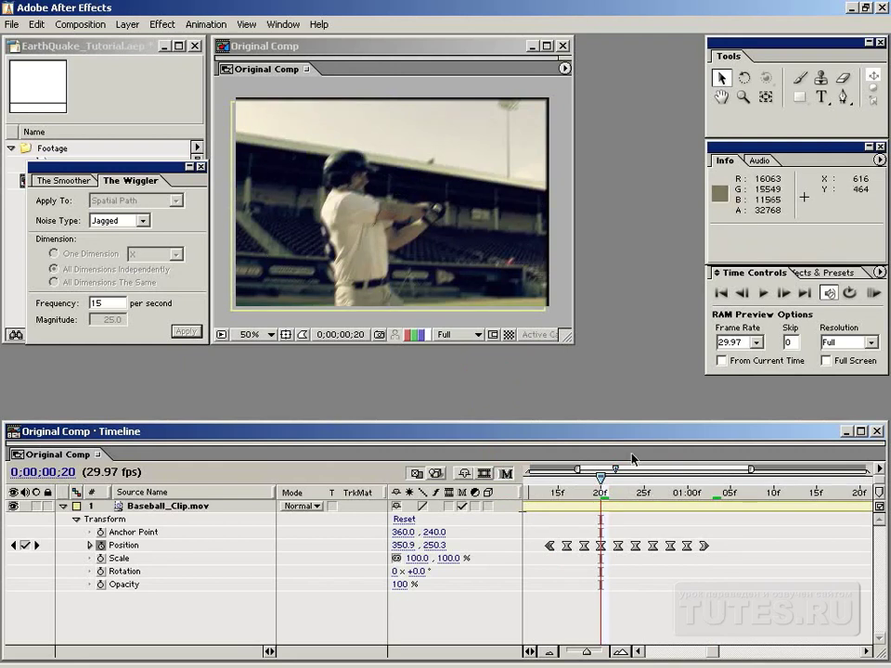
pyautogui.click(556, 495)
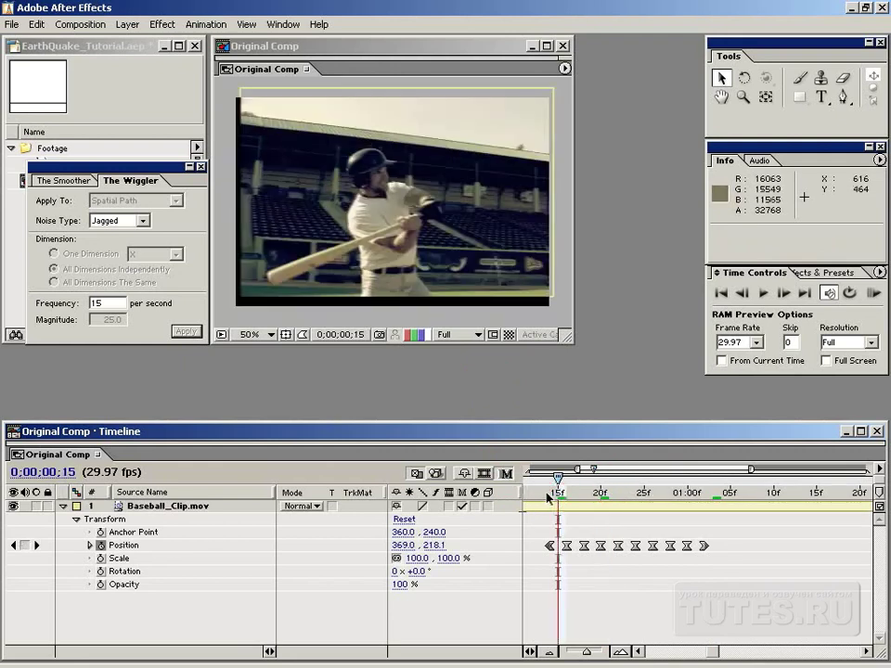
pyautogui.click(548, 496)
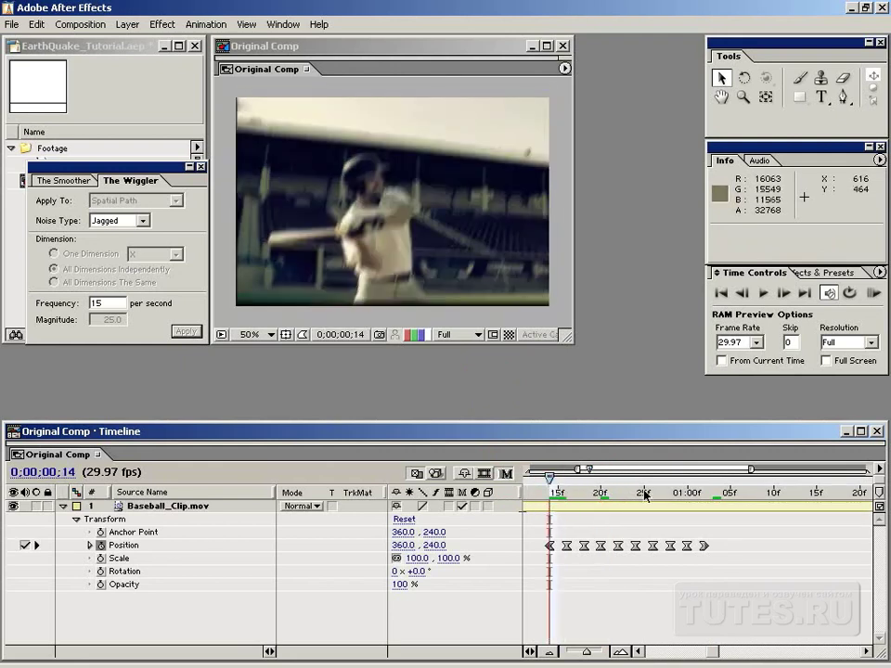
# Step: RAM-preview the blurred 78-frame shake at 29.97 fps, then zoom the timeline out
pyautogui.press('KP_0')
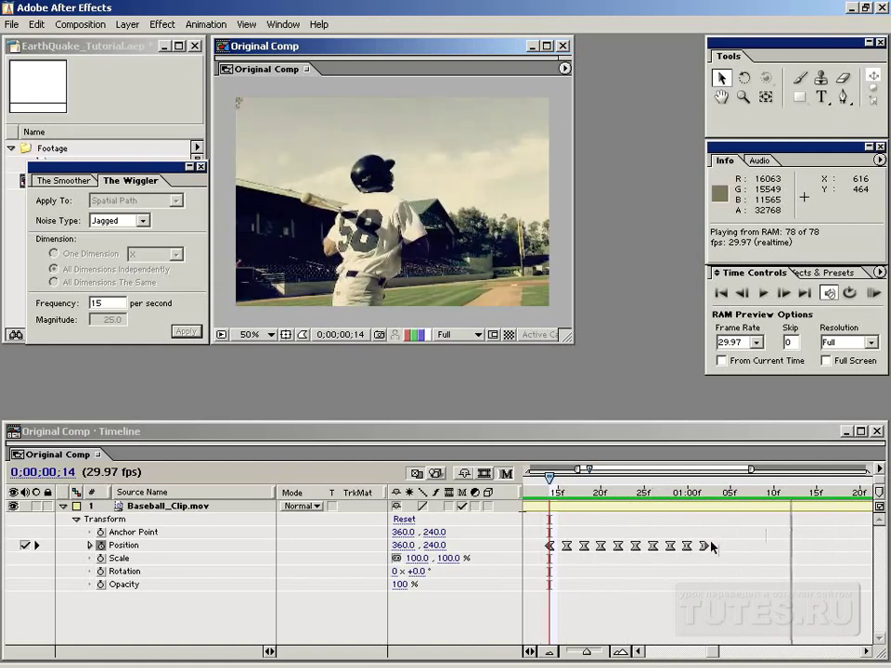
pyautogui.moveTo(550, 477)
pyautogui.mouseDown()
pyautogui.moveTo(718, 493)
pyautogui.moveTo(592, 495)
pyautogui.mouseUp()
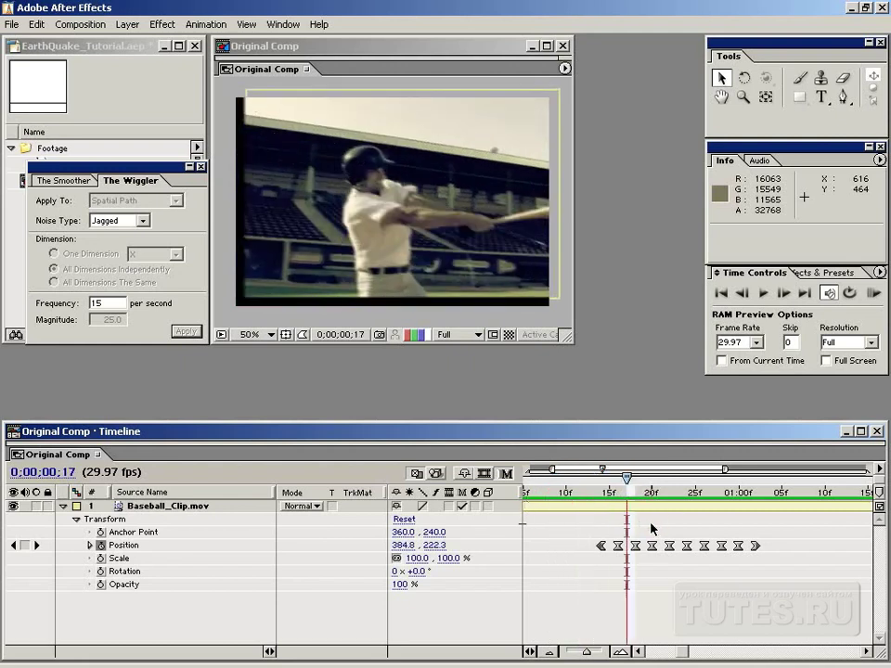
pyautogui.press('-')
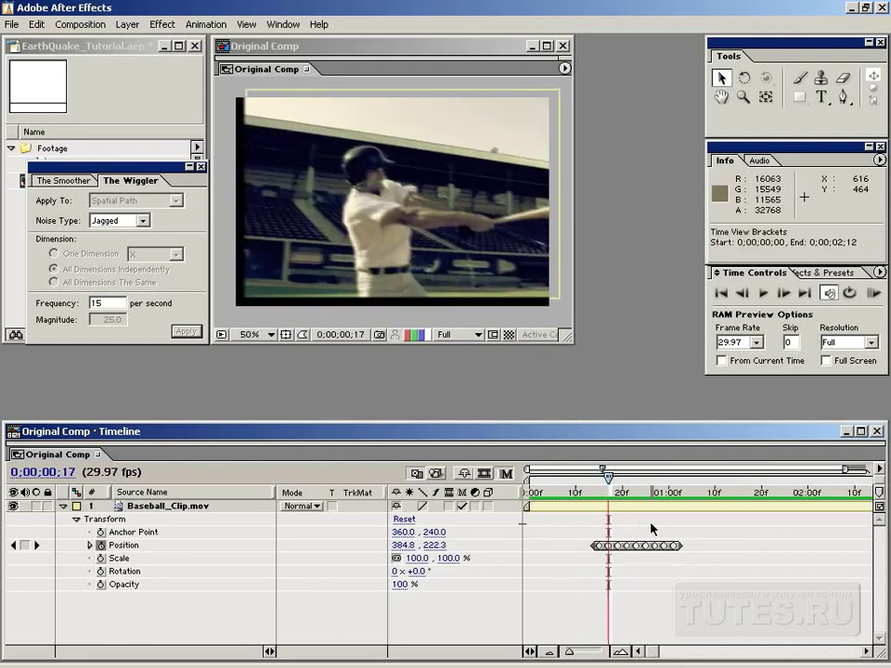
pyautogui.click(684, 521)
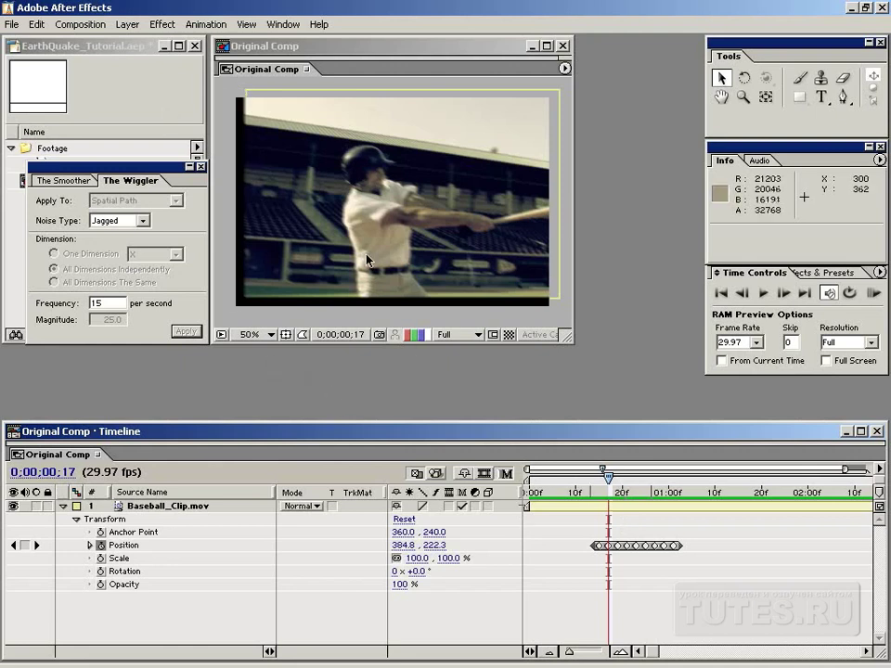
# Step: Apply Stylize > Motion Tile to Baseball_Clip and enlarge its Effect Controls beside The Wiggler
pyautogui.click(554, 507)
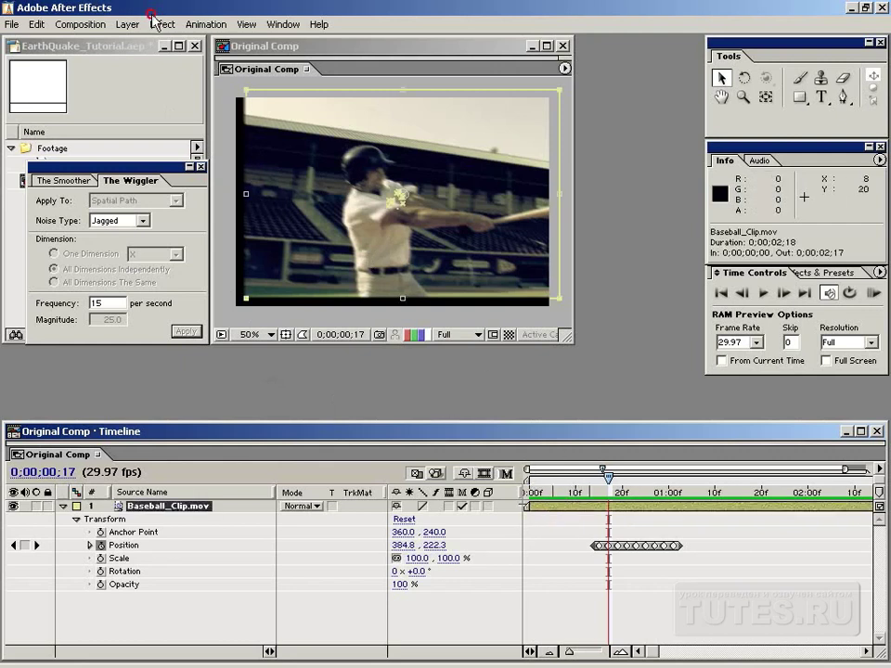
pyautogui.click(160, 24)
pyautogui.moveTo(243, 327)
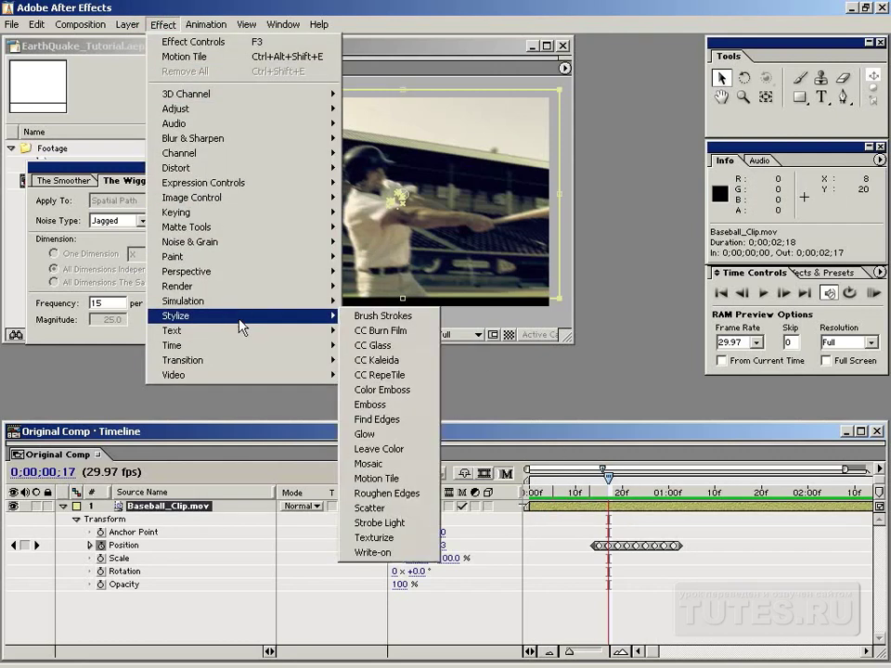
pyautogui.click(434, 480)
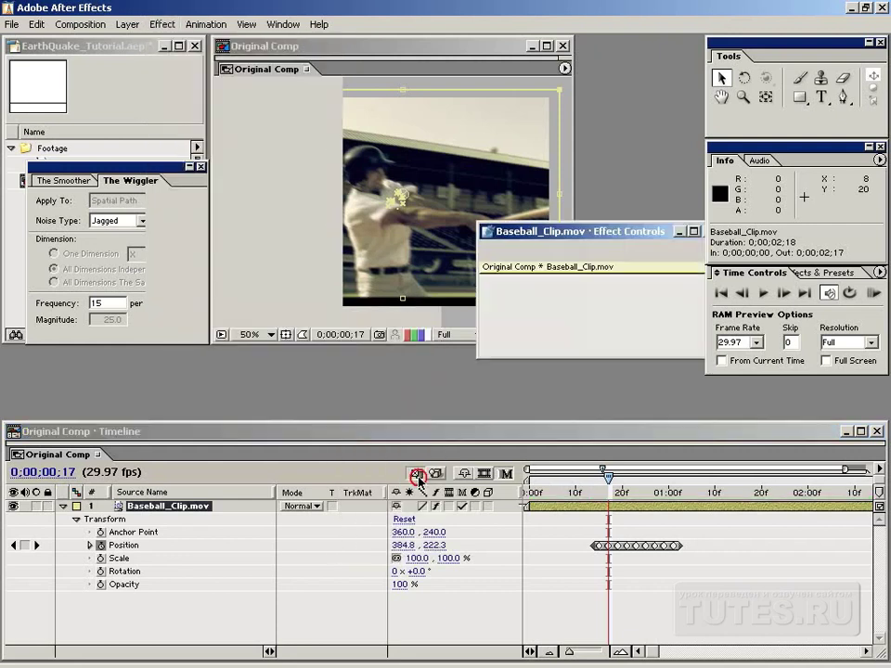
pyautogui.moveTo(635, 239)
pyautogui.mouseDown()
pyautogui.moveTo(216, 221)
pyautogui.moveTo(270, 392)
pyautogui.mouseUp()
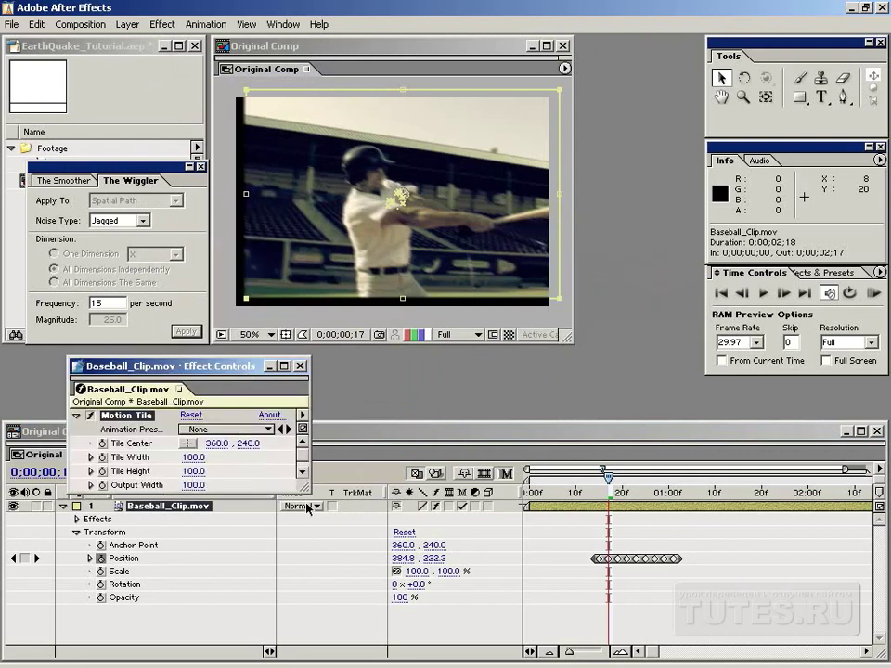
pyautogui.moveTo(295, 589); pyautogui.dragTo(294, 617)
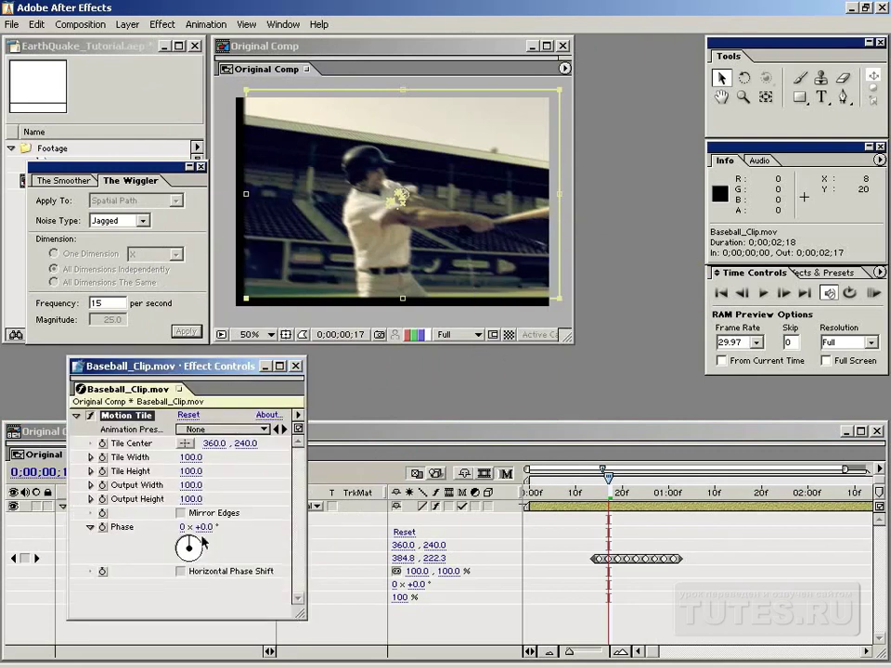
# Step: Turn on Mirror Edges and set Motion Tile's Output Width and Output Height to 125
pyautogui.click(181, 513)
pyautogui.click(191, 484)
pyautogui.write('12')
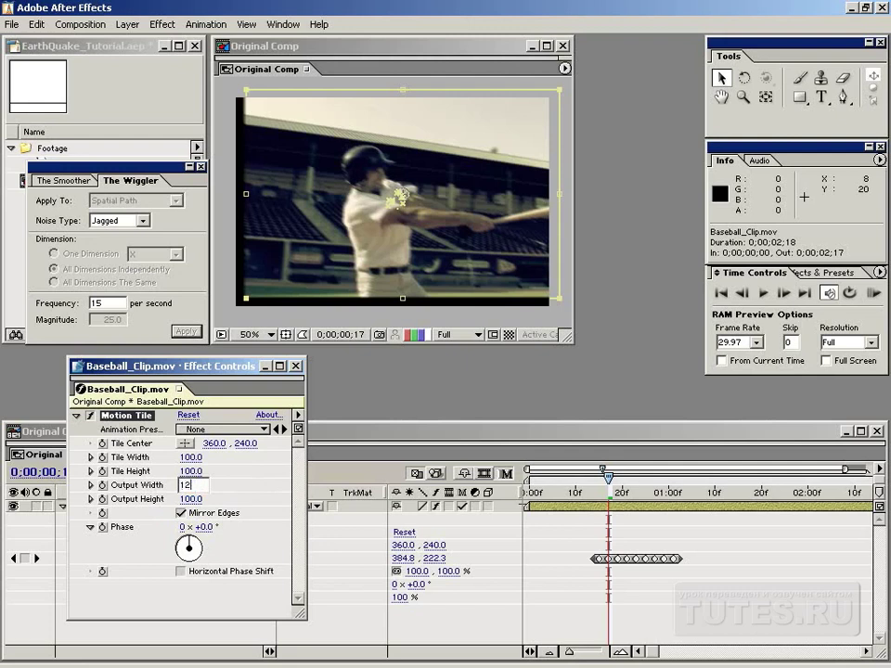
pyautogui.press('Tab')
pyautogui.write('1')
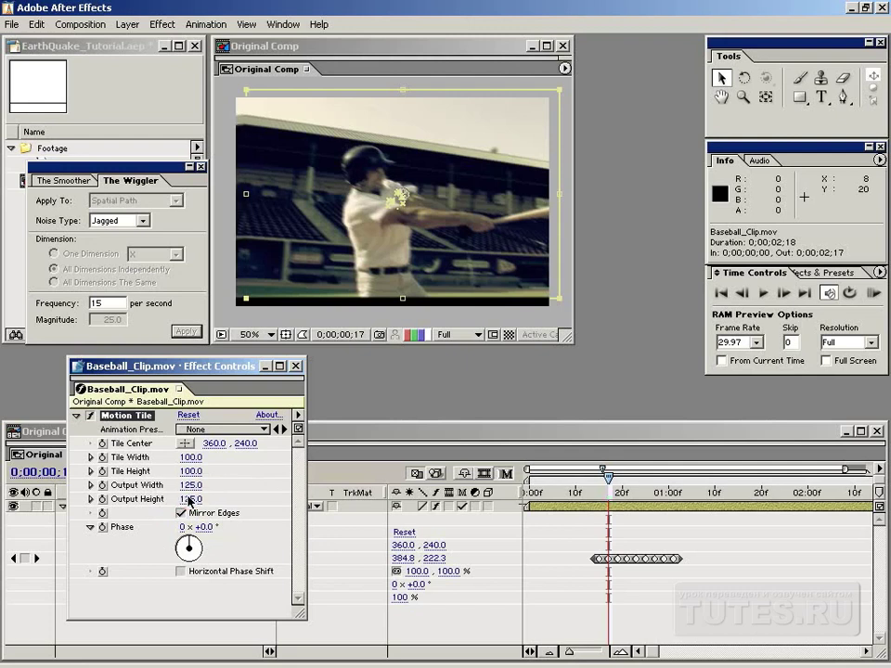
pyautogui.press('Return')
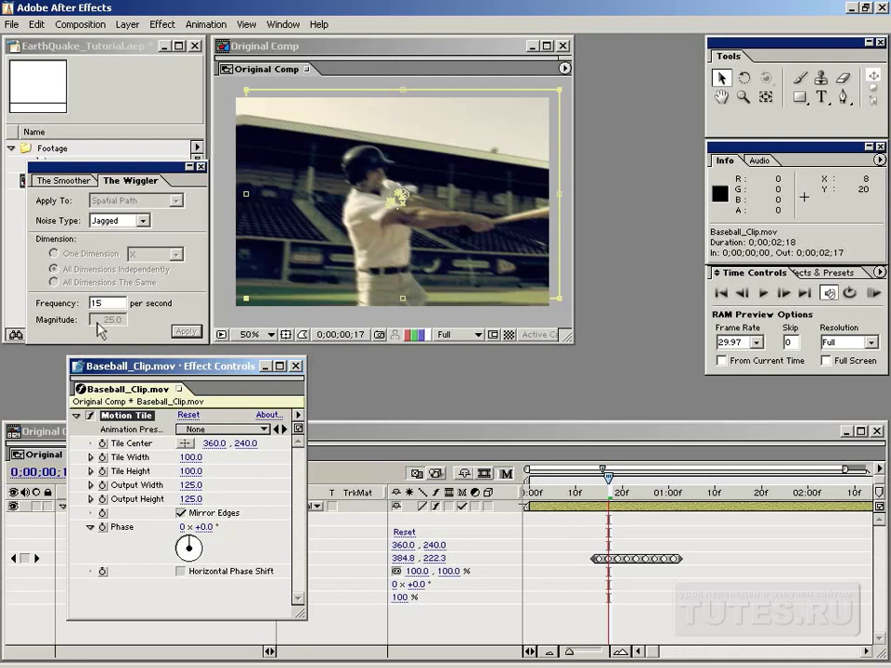
# Step: Reposition Effect Controls, try Output Width 150, then return it to 125
pyautogui.moveTo(208, 373); pyautogui.dragTo(142, 222)
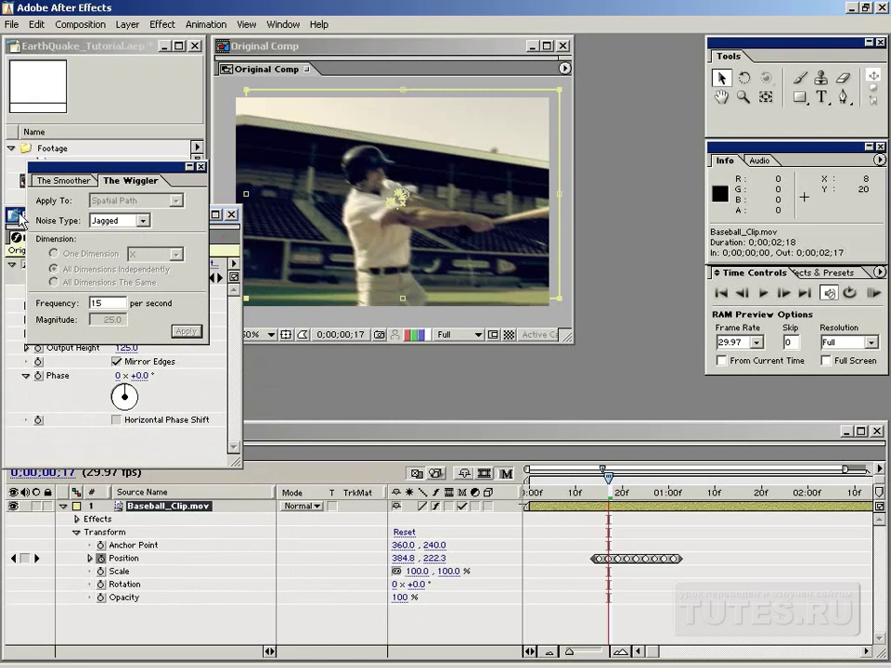
pyautogui.moveTo(28, 220); pyautogui.dragTo(180, 411)
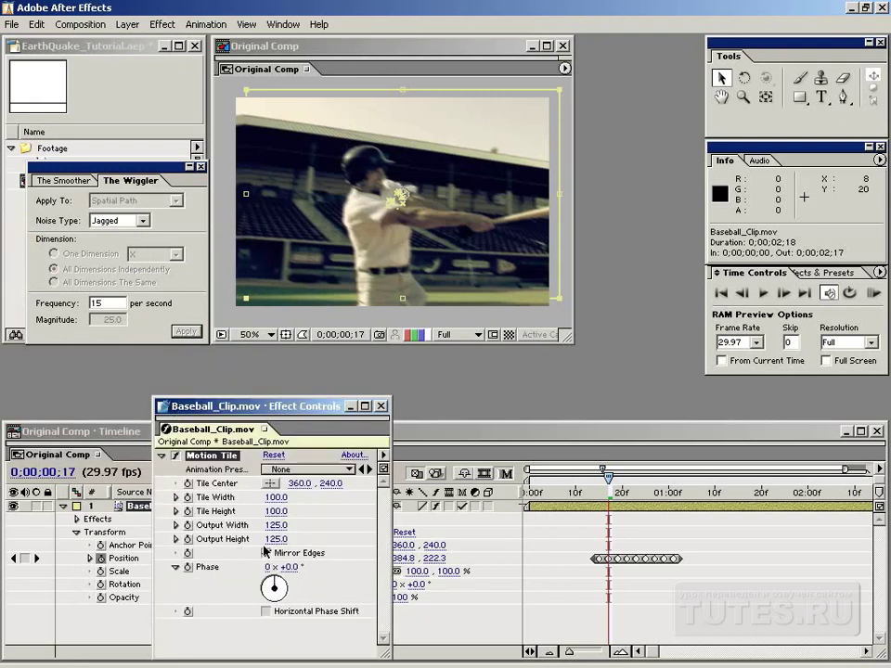
pyautogui.click(276, 526)
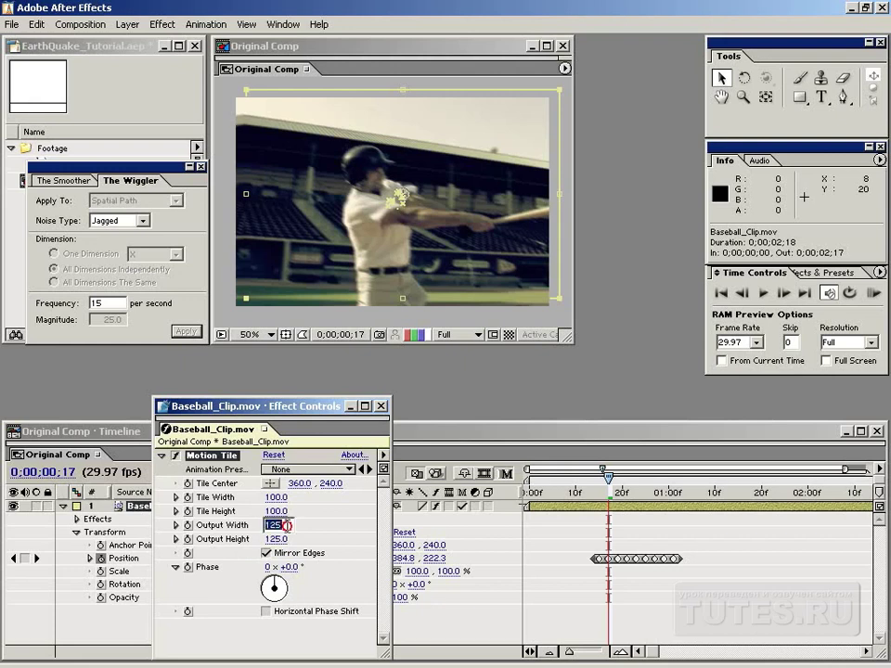
pyautogui.write('150')
pyautogui.press('Return')
pyautogui.click(274, 526)
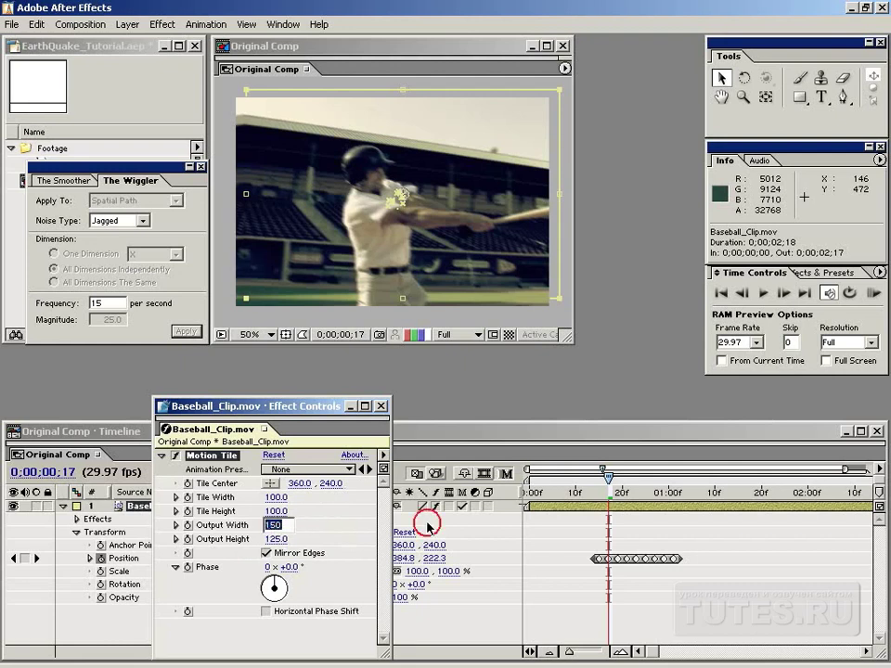
pyautogui.write('125')
pyautogui.press('Return')
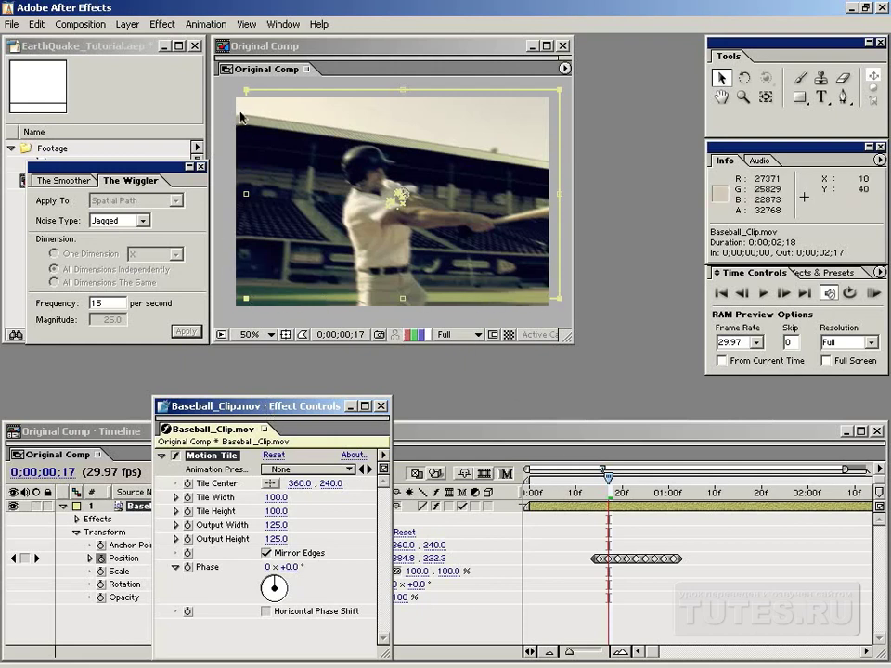
# Step: Toggle Motion Tile off and on to compare, then move Effect Controls up and left
pyautogui.click(175, 455)
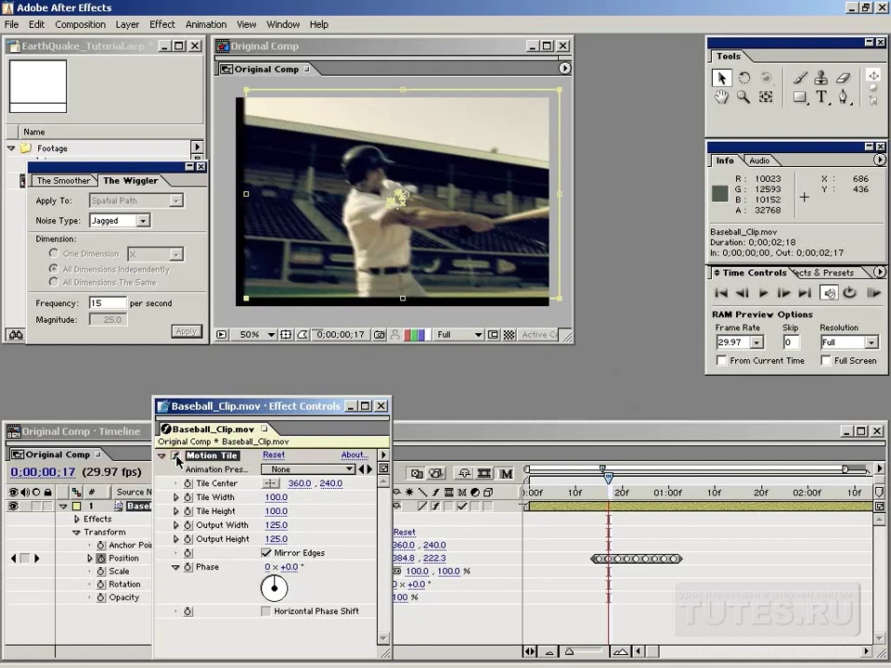
pyautogui.click(176, 456)
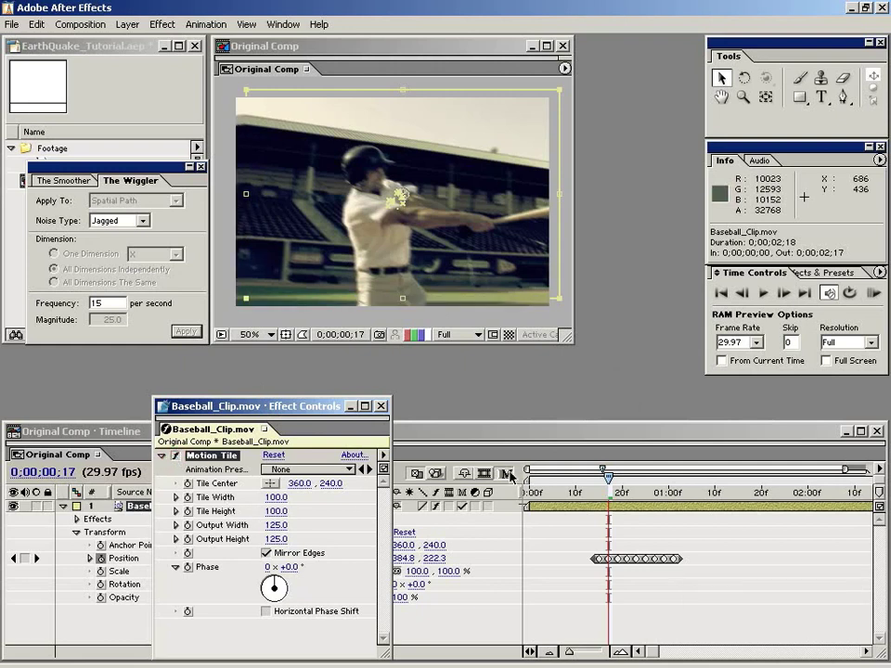
pyautogui.click(509, 475)
pyautogui.click(263, 420)
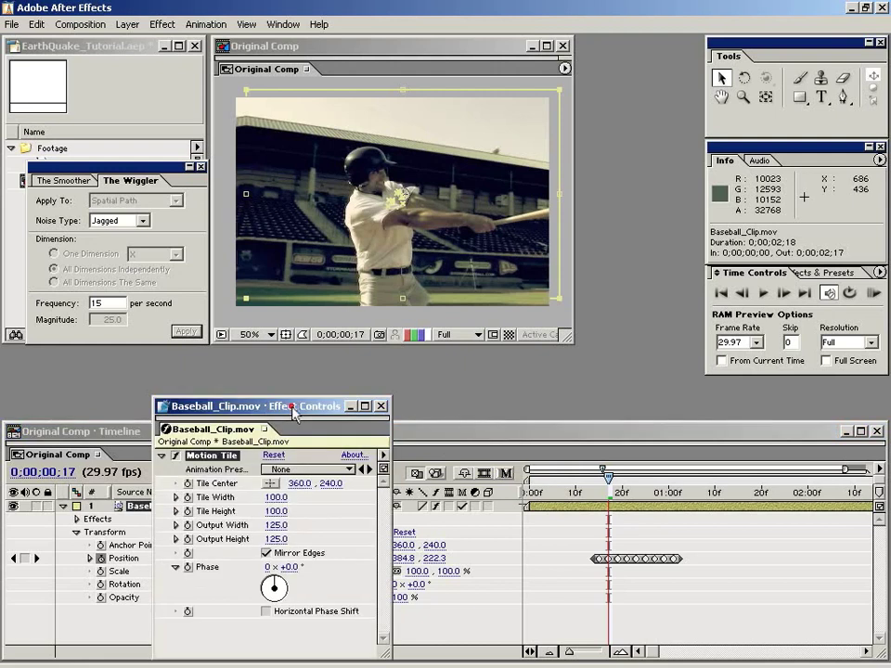
pyautogui.moveTo(292, 406); pyautogui.dragTo(274, 380)
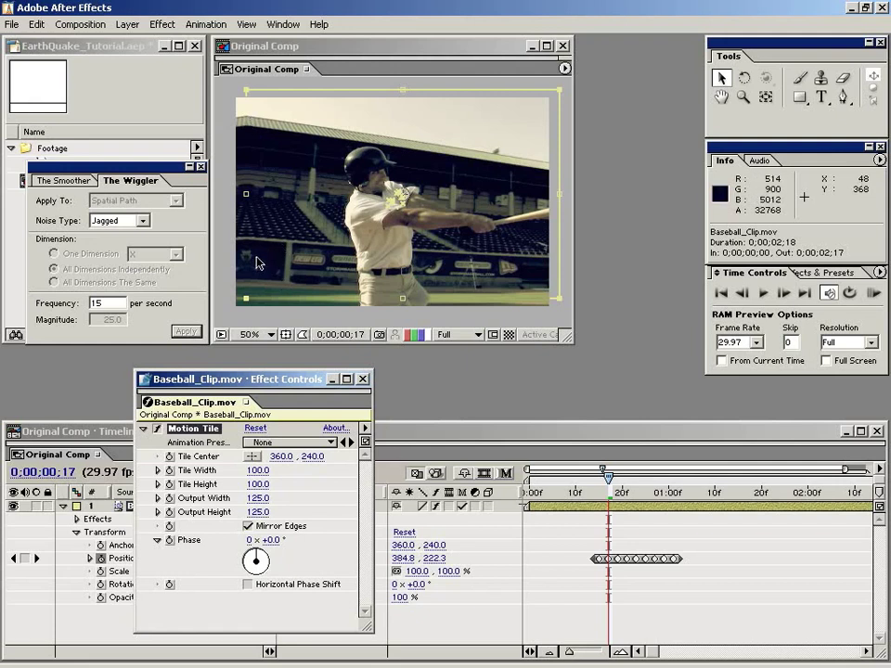
# Step: Toggle the Title/Action Safe guides, undo a layer move back to 384.8, 222.3, and bring the Timeline forward
pyautogui.click(287, 336)
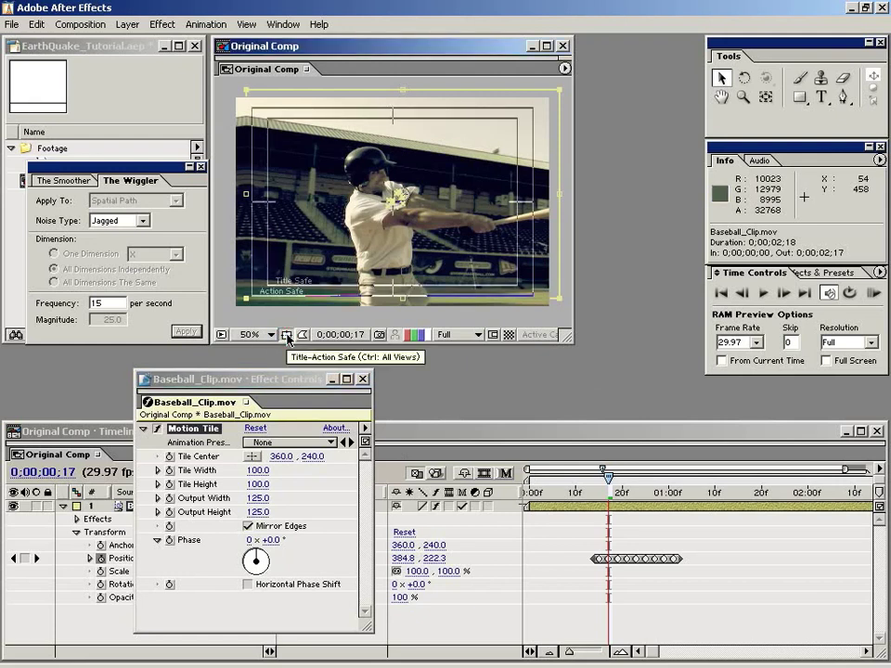
pyautogui.click(288, 336)
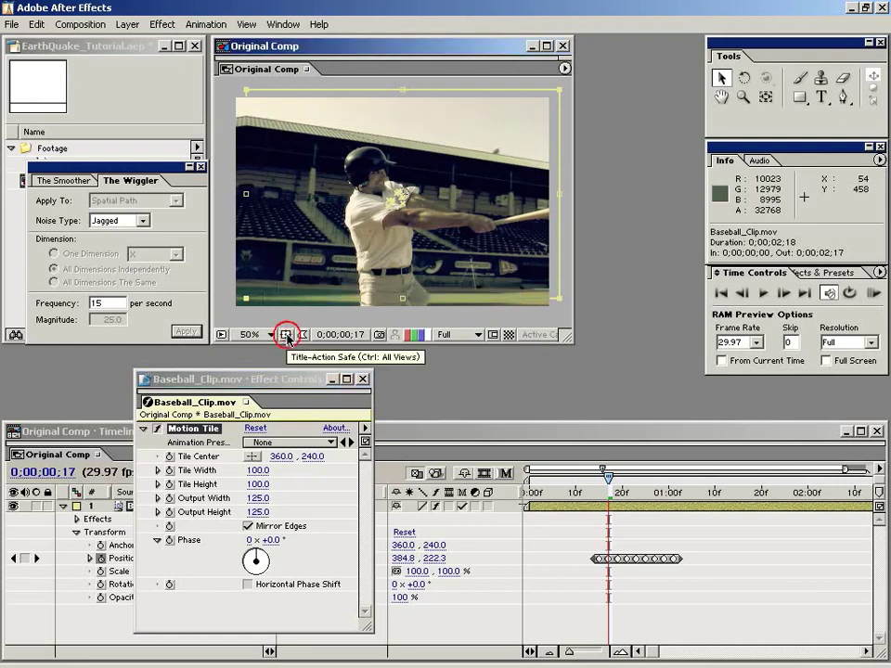
pyautogui.click(158, 433)
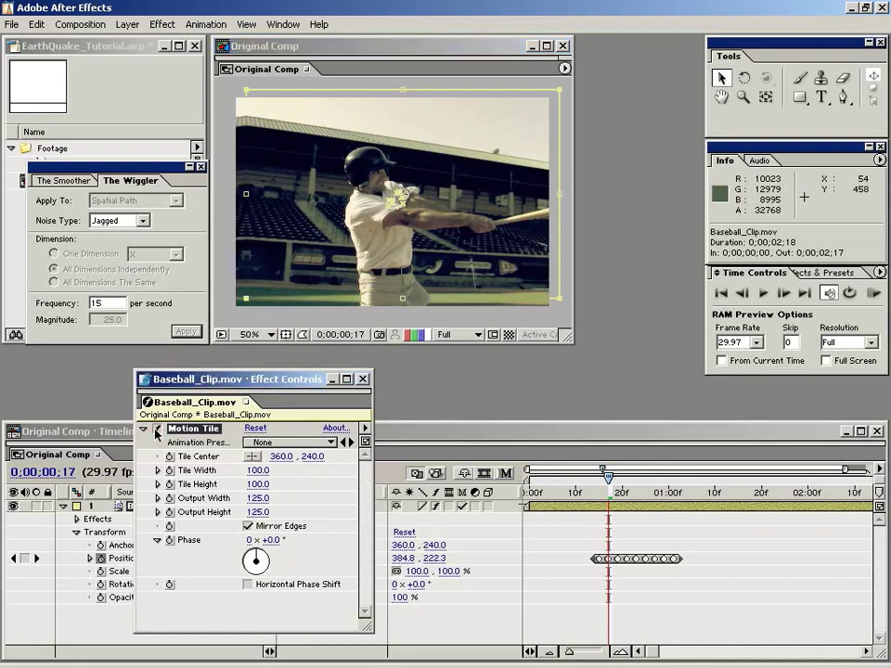
pyautogui.moveTo(358, 292); pyautogui.dragTo(360, 260)
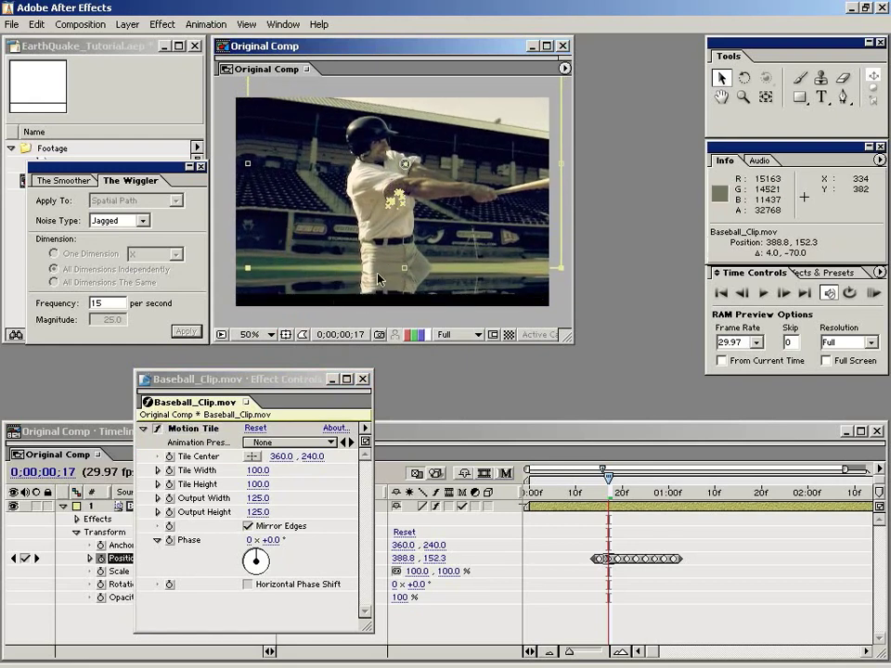
pyautogui.hotkey('ctrl', 'z')
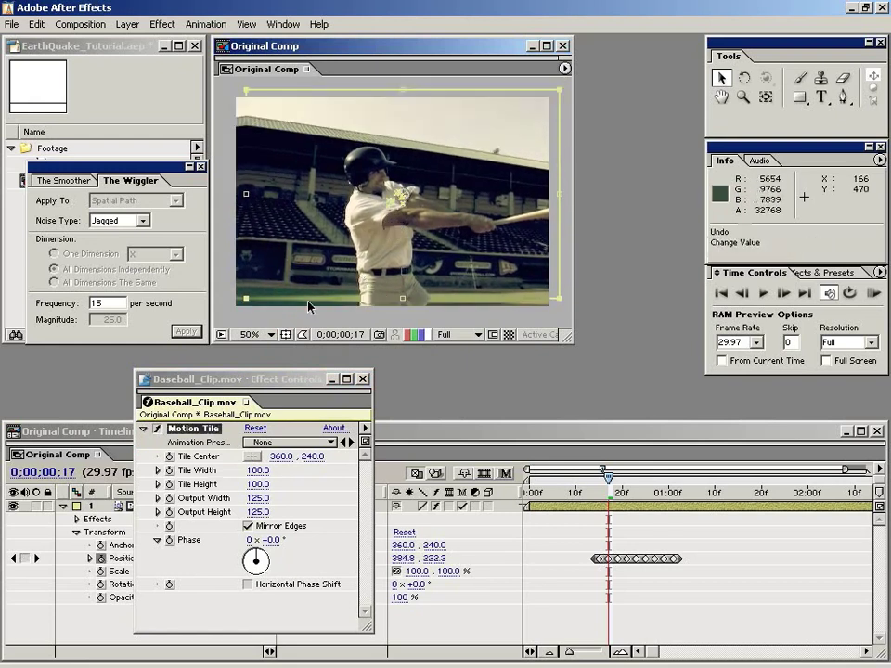
pyautogui.click(672, 586)
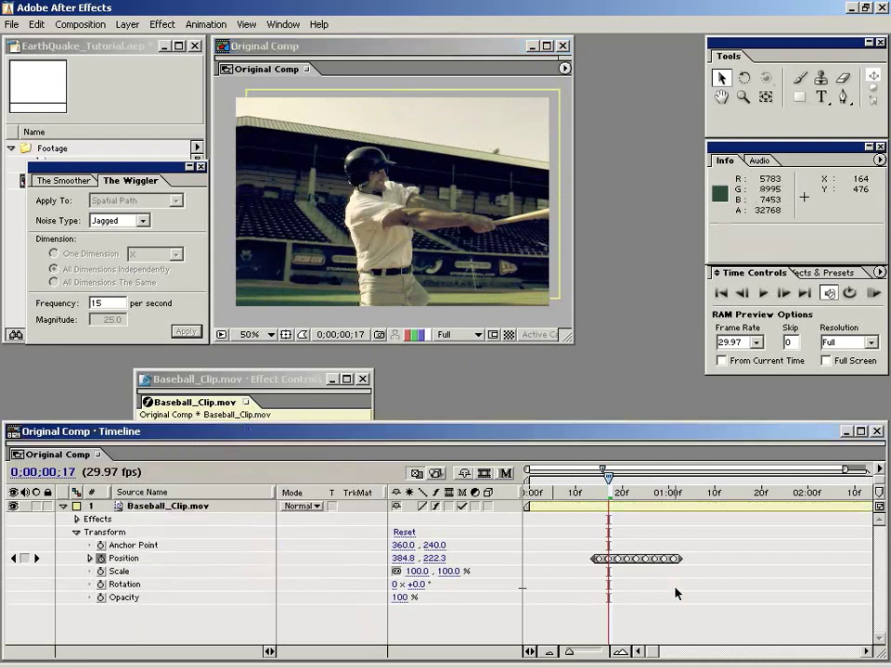
# Step: Enable composition motion blur and RAM-preview all 78 frames of the wiggled, motion-tiled clip
pyautogui.click(507, 475)
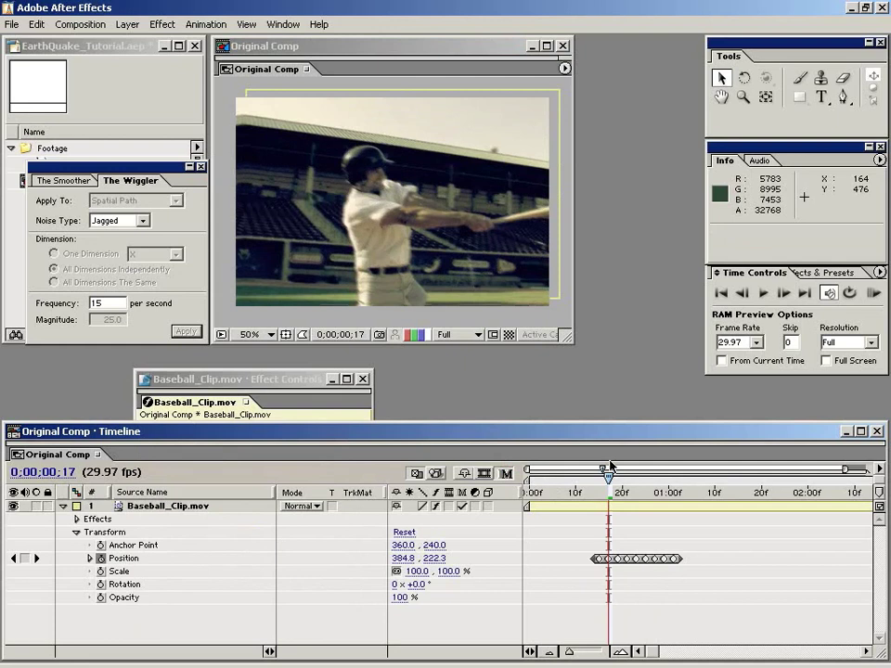
pyautogui.press('KP_0')
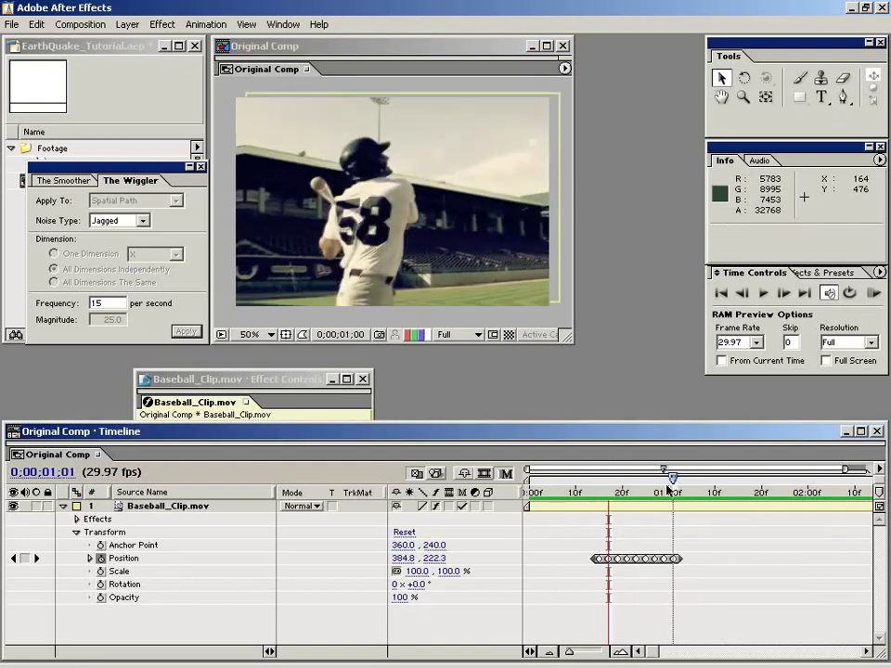
# Step: Stop the preview, zoom in, and delete the two Position keyframes before the final one
pyautogui.click(712, 539)
pyautogui.press('=')
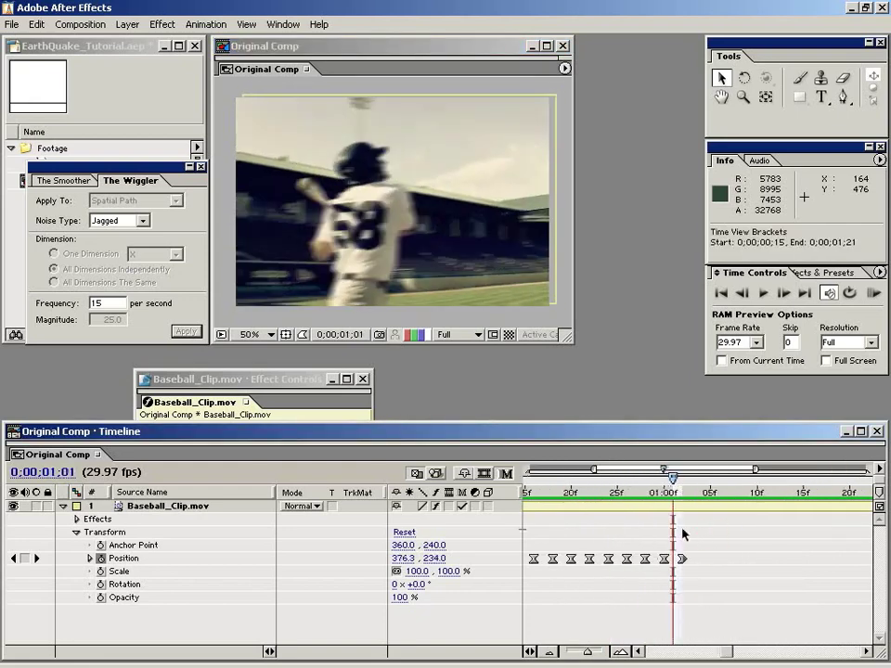
pyautogui.moveTo(534, 498)
pyautogui.mouseDown()
pyautogui.moveTo(683, 482)
pyautogui.moveTo(647, 484)
pyautogui.mouseUp()
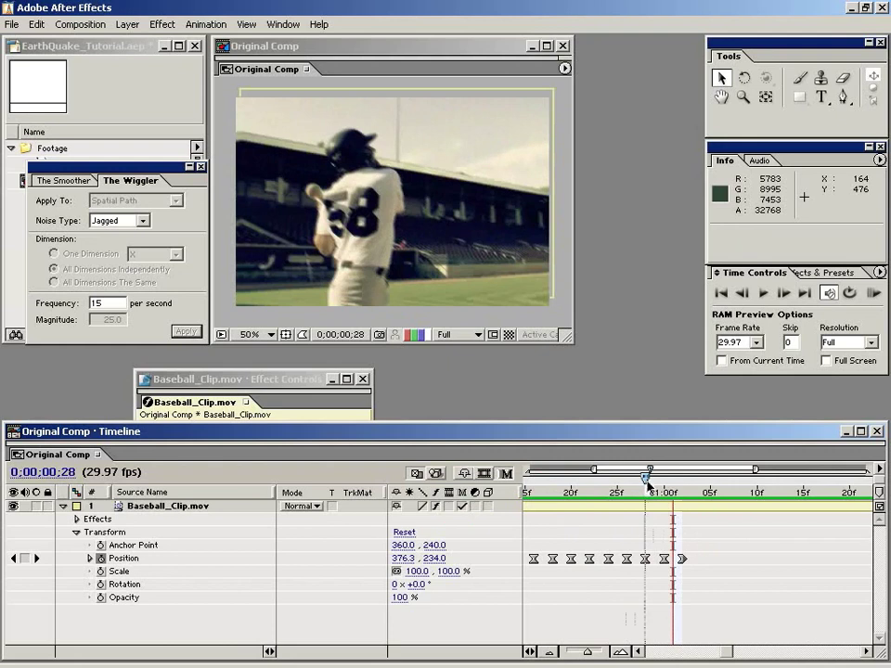
pyautogui.moveTo(648, 484); pyautogui.dragTo(628, 483)
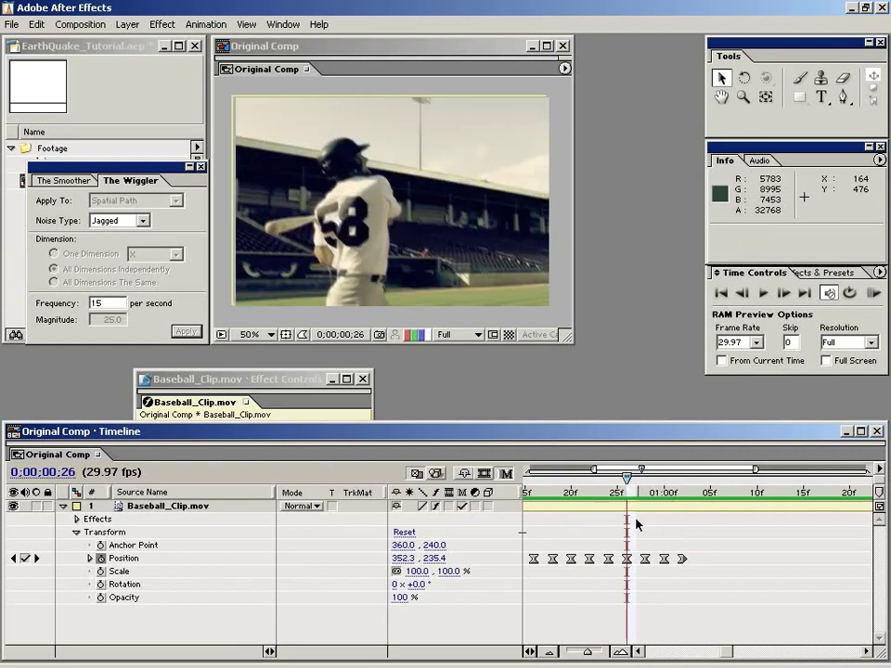
pyautogui.moveTo(676, 571); pyautogui.dragTo(675, 571)
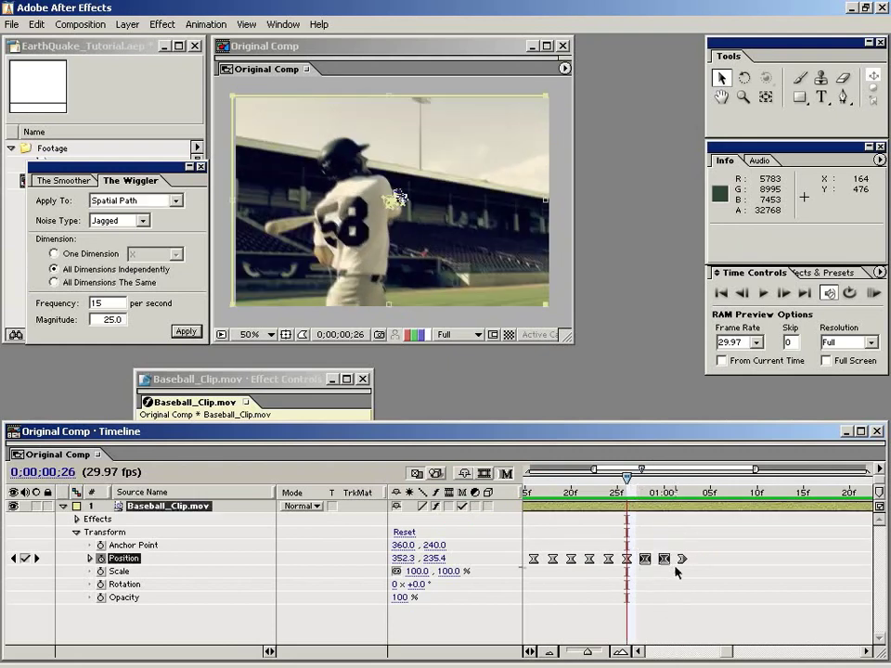
pyautogui.press('Delete')
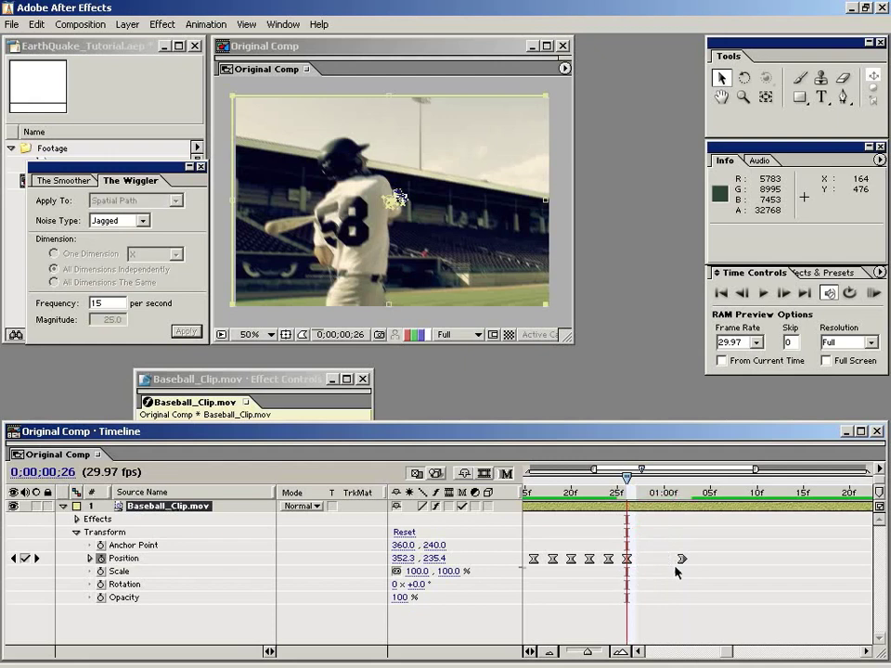
# Step: Apply Easy Ease In to the final Position keyframe at 0;00;01;02 and RAM-preview the result
pyautogui.click(665, 495)
pyautogui.moveTo(664, 495); pyautogui.dragTo(682, 493)
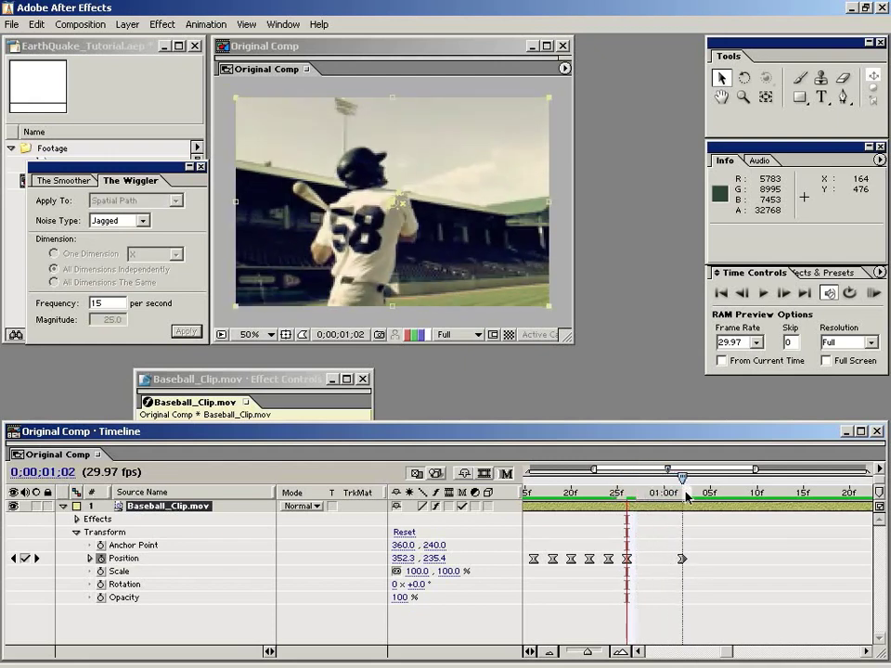
pyautogui.click(682, 559)
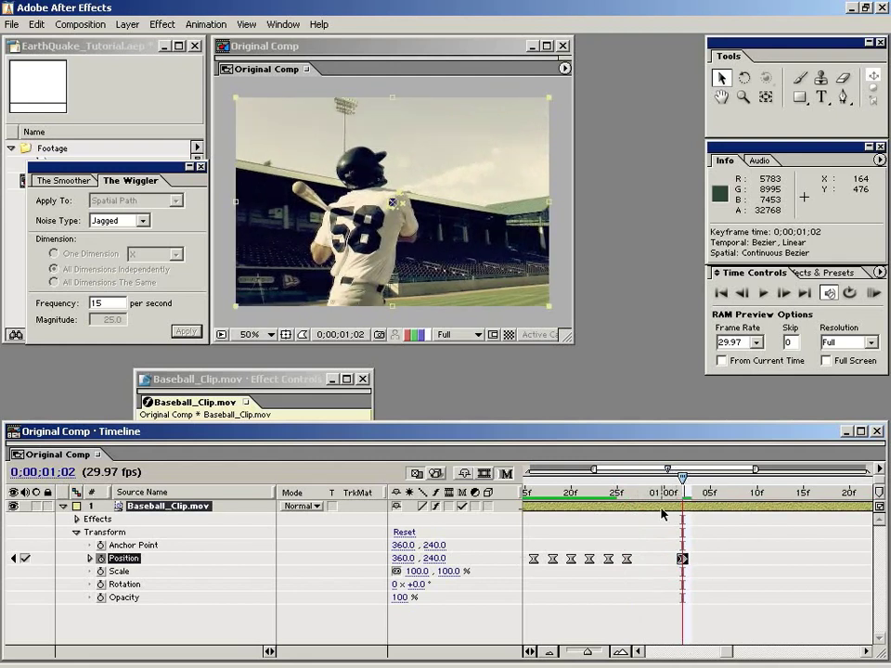
pyautogui.rightClick(683, 559)
pyautogui.moveTo(706, 655)
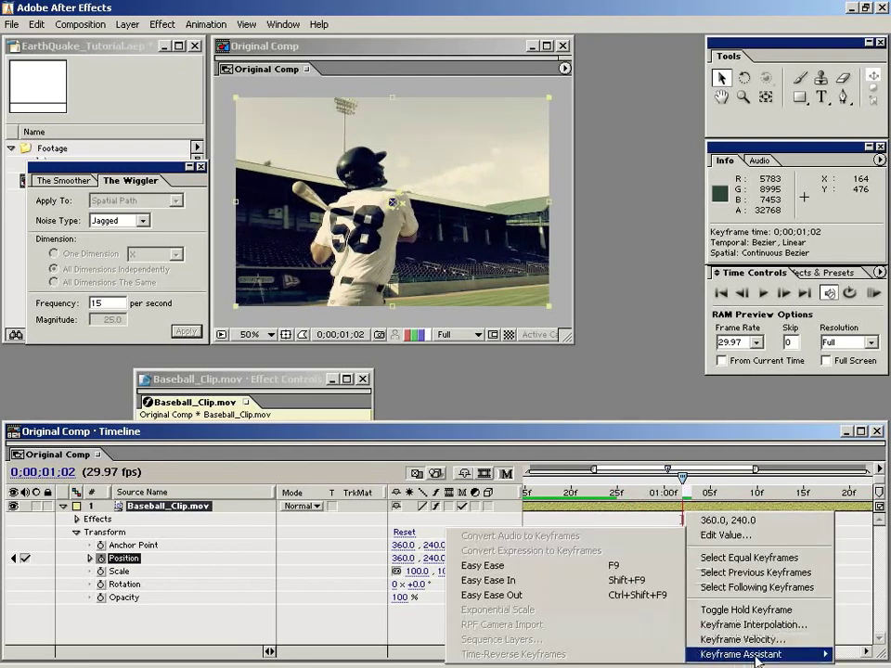
pyautogui.click(501, 570)
pyautogui.moveTo(683, 479); pyautogui.dragTo(600, 488)
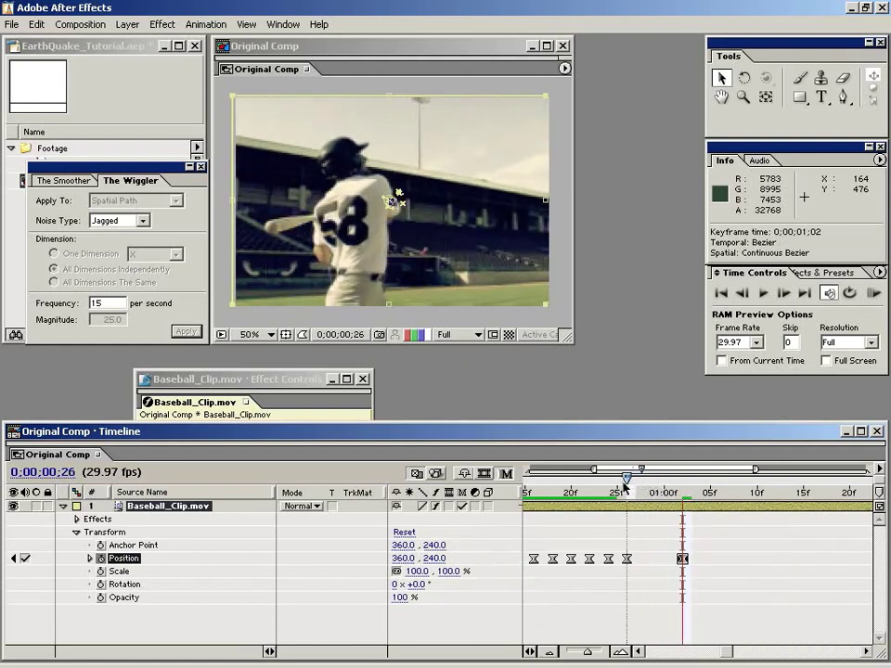
pyautogui.press('KP_0')
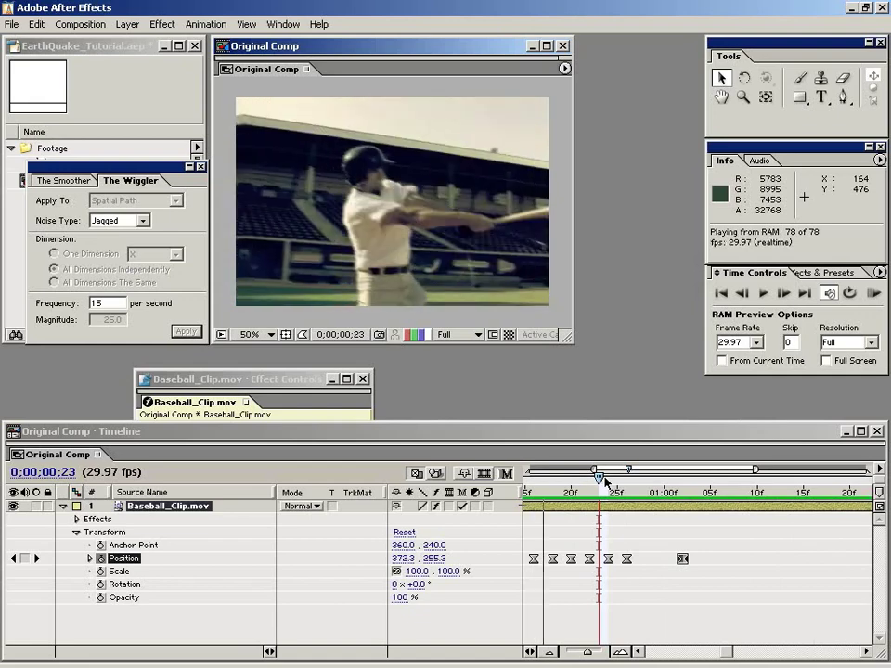
# Step: Stop the RAM preview at frame 0;00;00;23 and zoom the timeline out to show the full clip
pyautogui.click(629, 595)
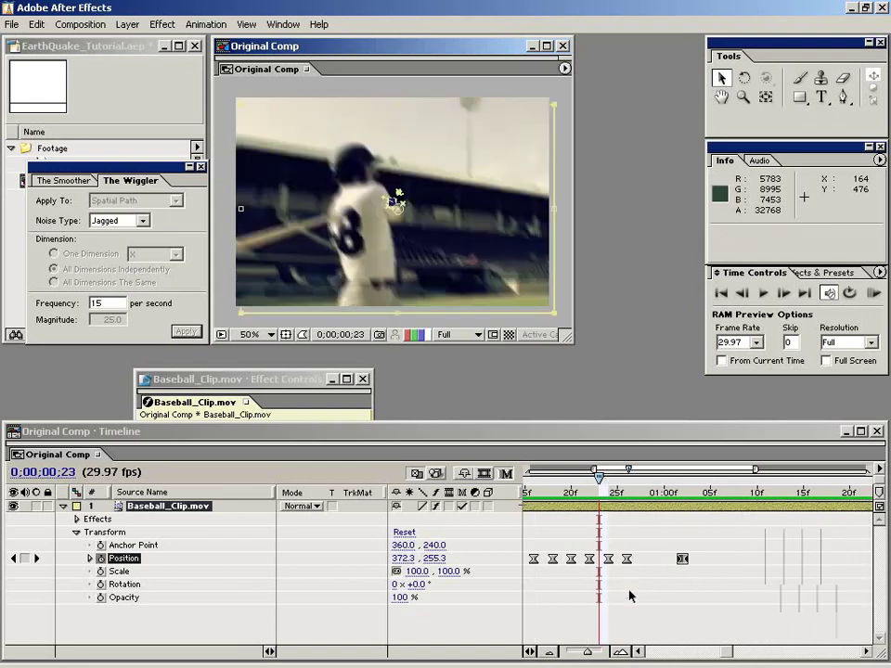
pyautogui.press('-')
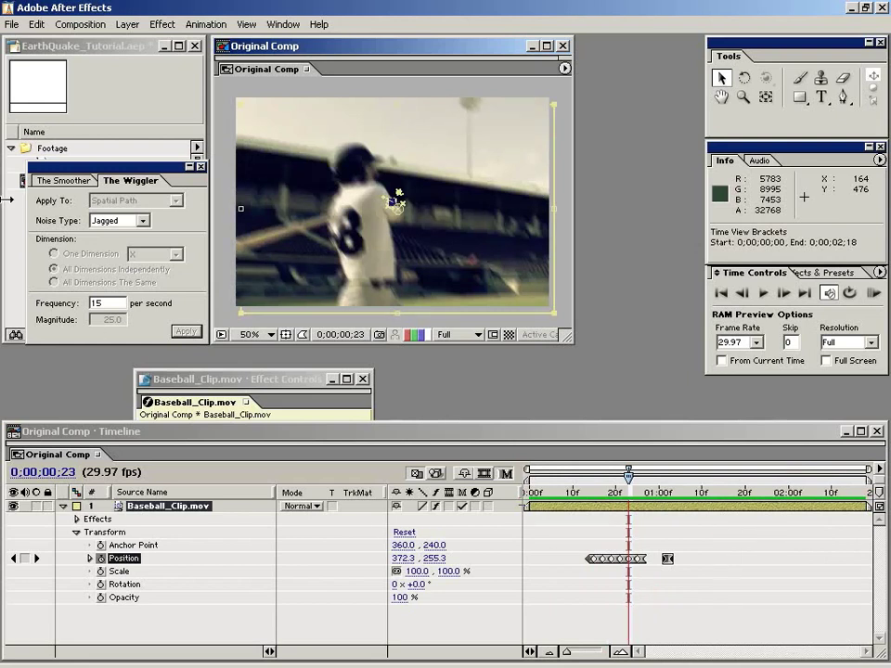